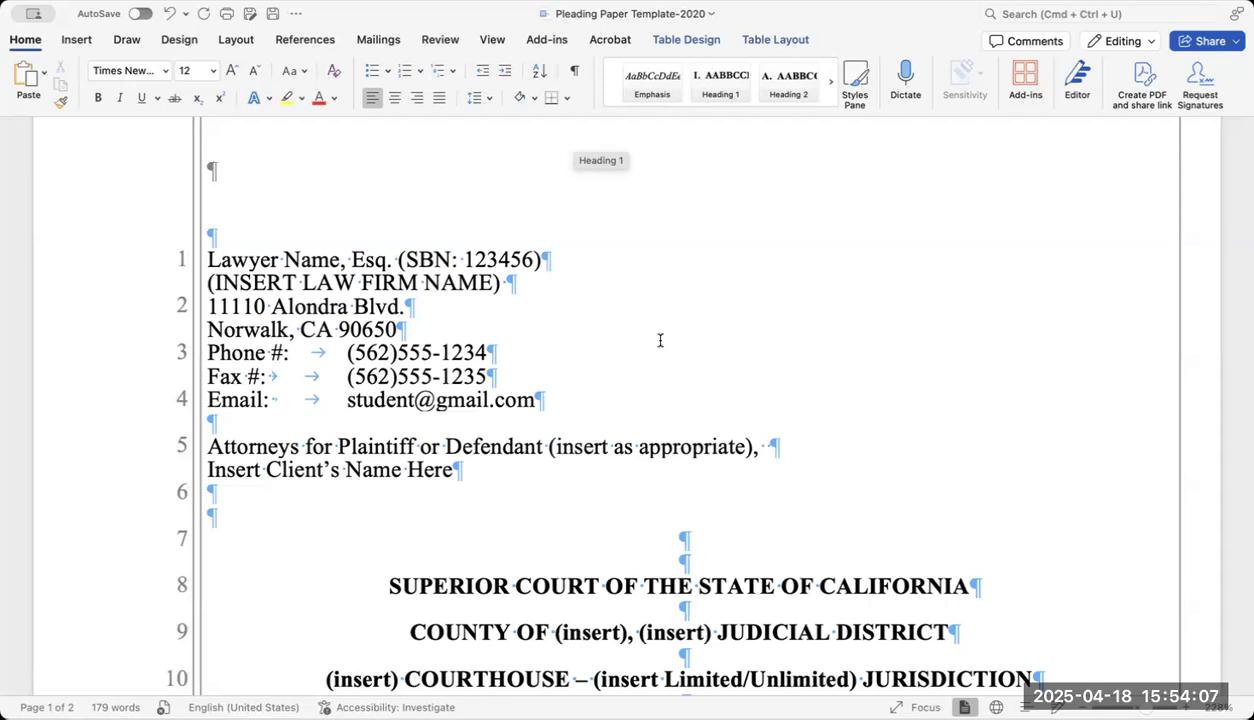
Try deleting the law firm name line and adding a blank line below the email, then undo both.
scroll(660, 340, "down", 1)
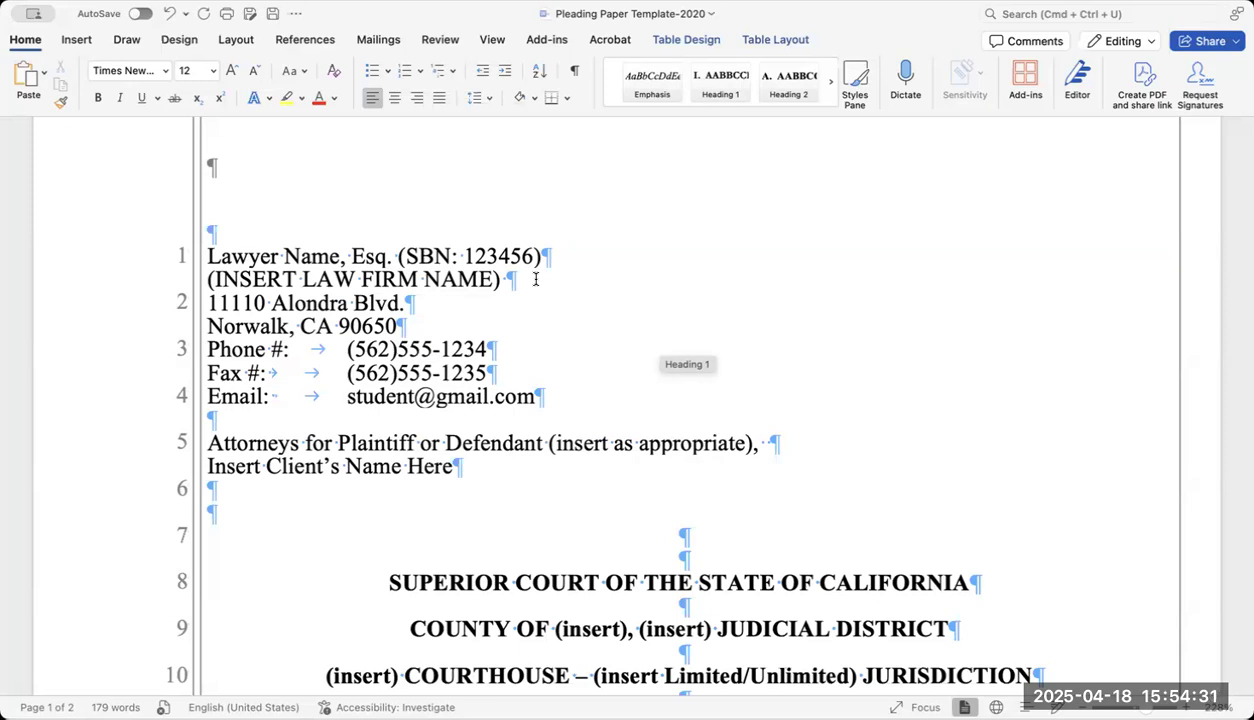
left_click_drag(535, 279, 210, 290)
key("BackSpace")
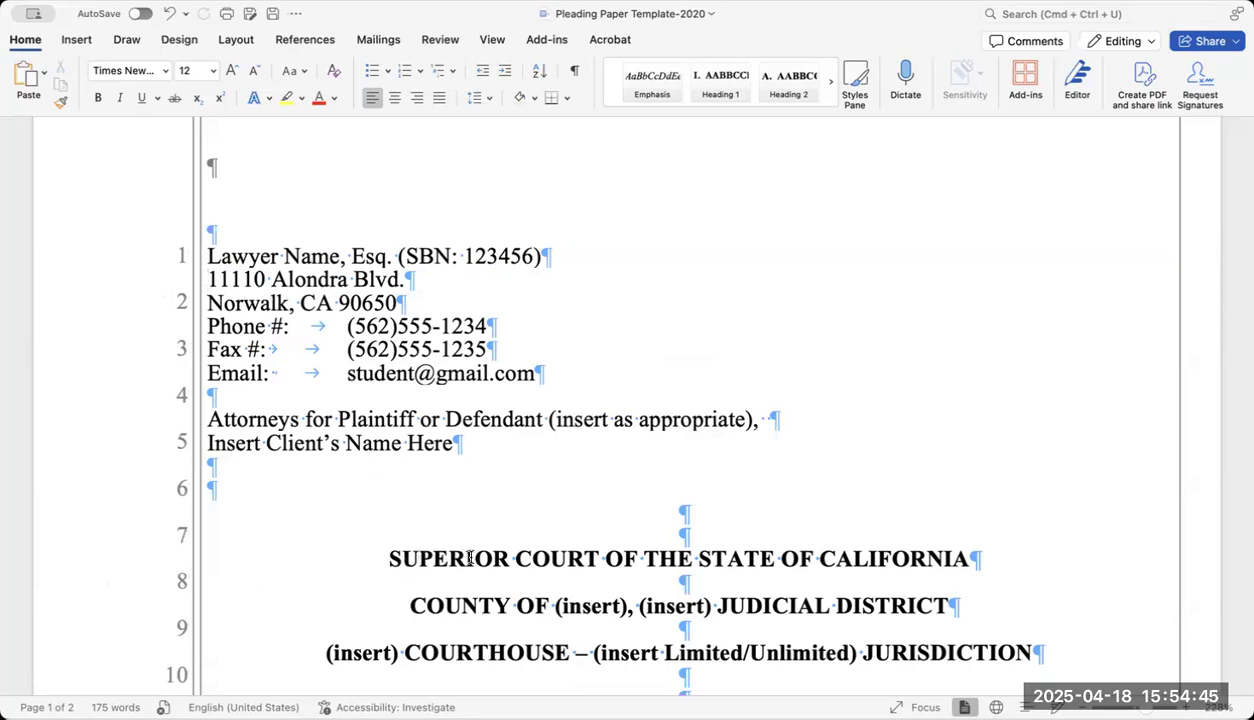
scroll(470, 558, "down", 3)
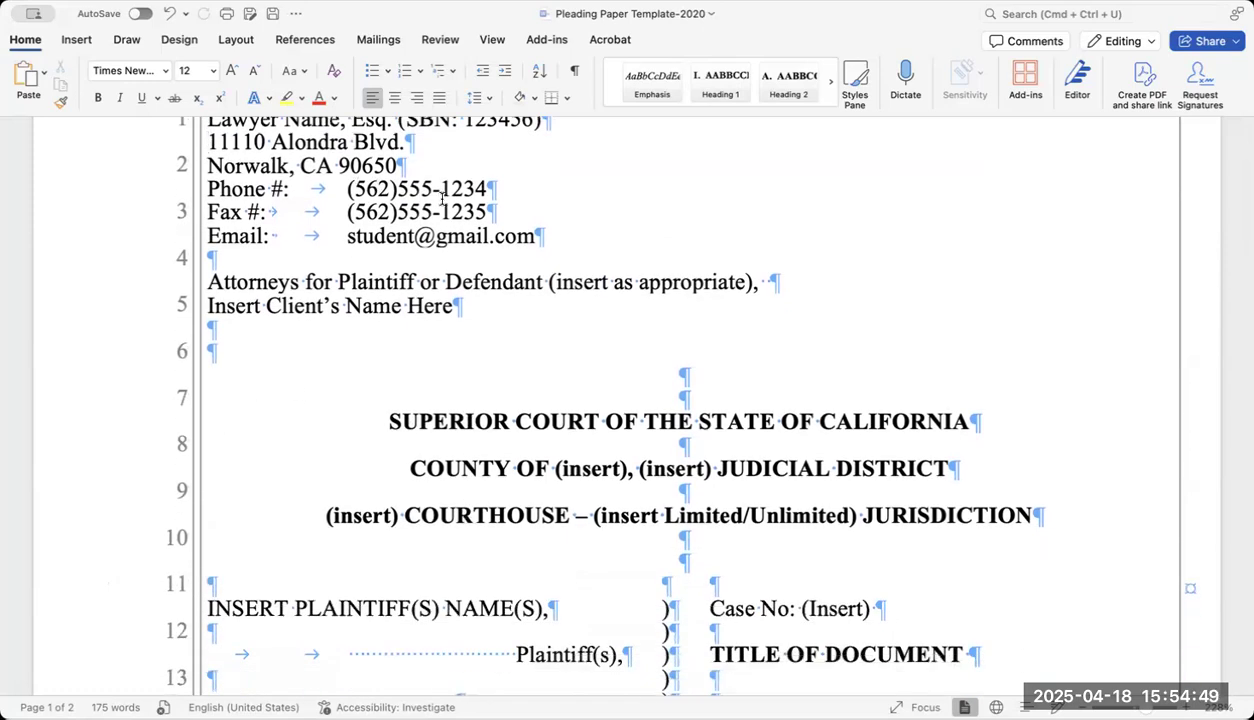
left_click(257, 262)
key("Return")
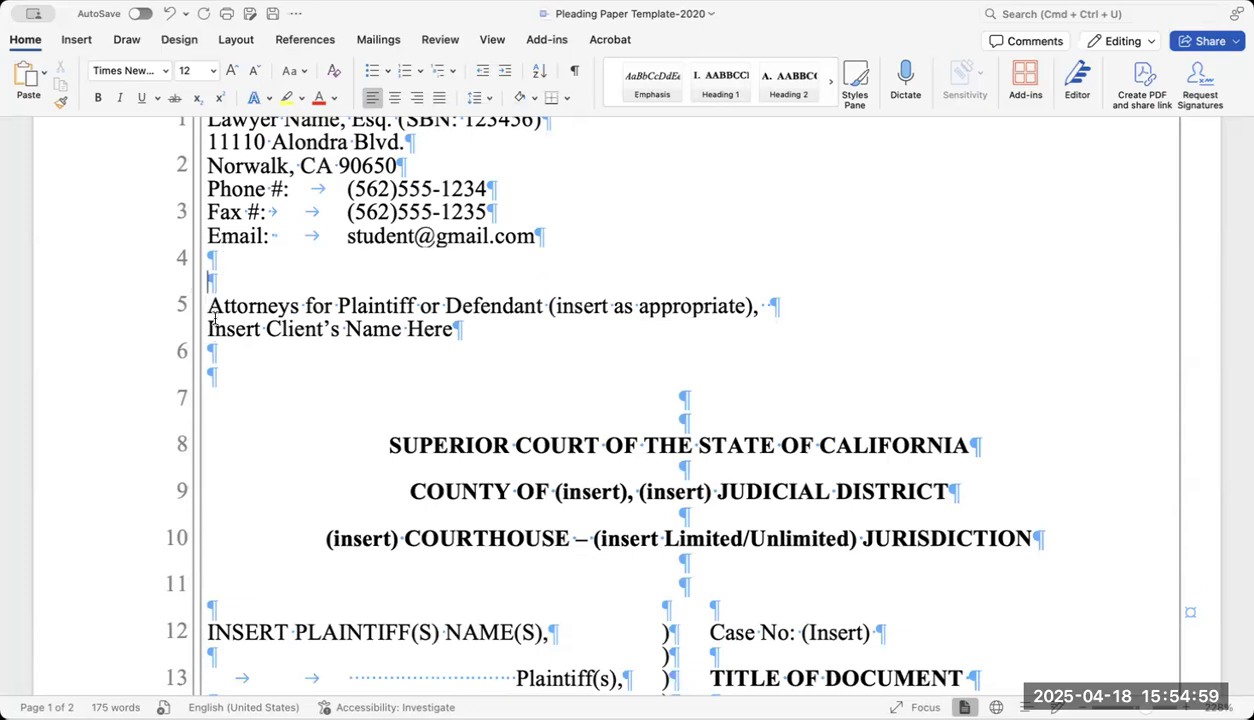
scroll(213, 318, "up", 3)
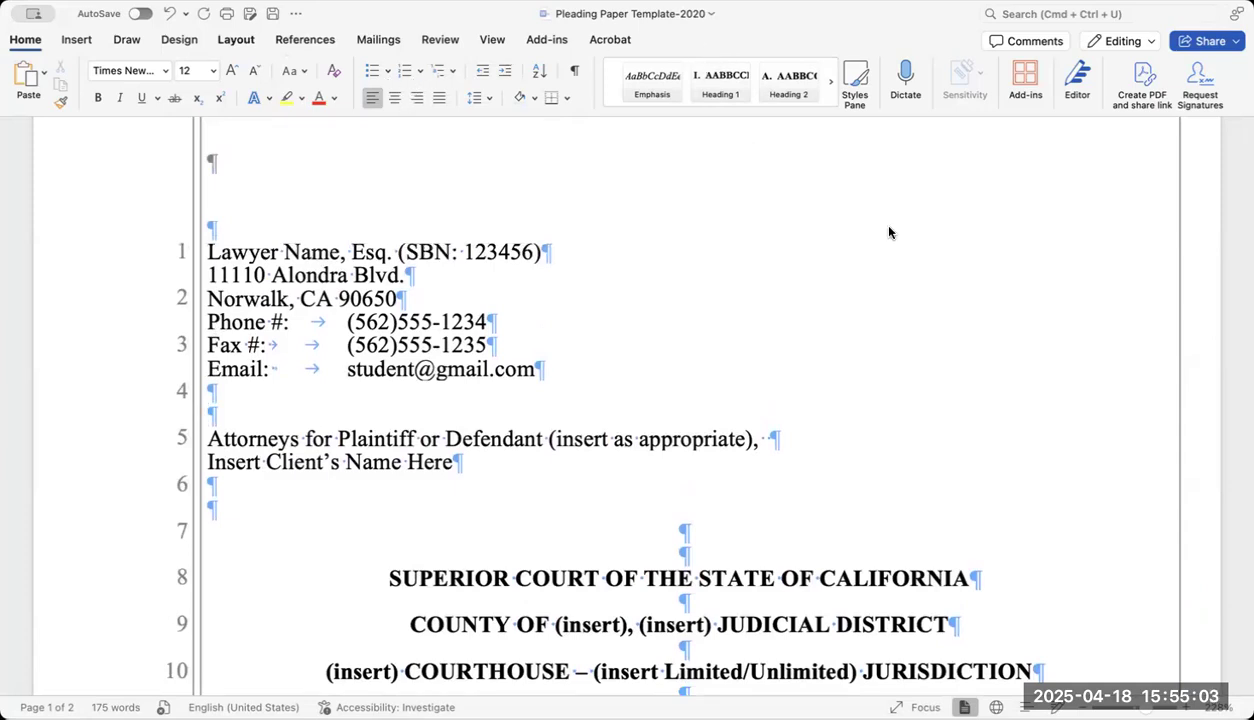
left_click(172, 13)
left_click(172, 13)
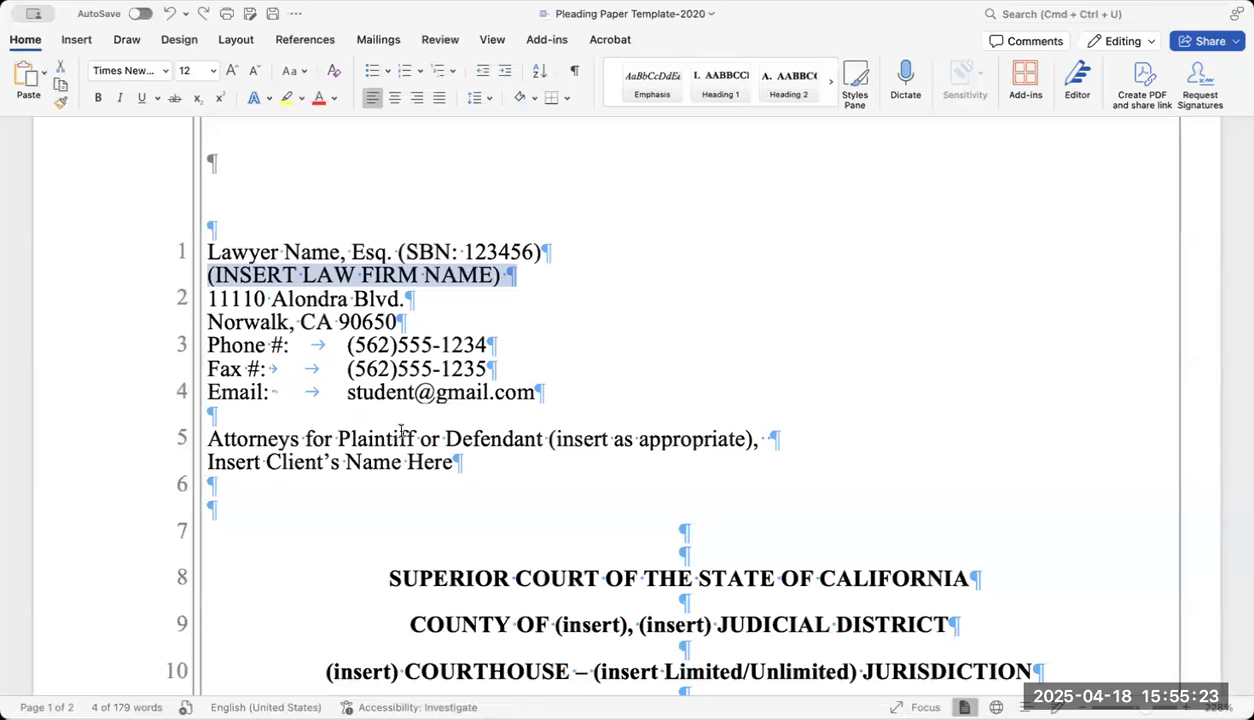
Replace 'Plaintiff or Defendant (insert as appropriate),' with 'Plaintiff,' on the attorney line.
left_click_drag(414, 440, 765, 438)
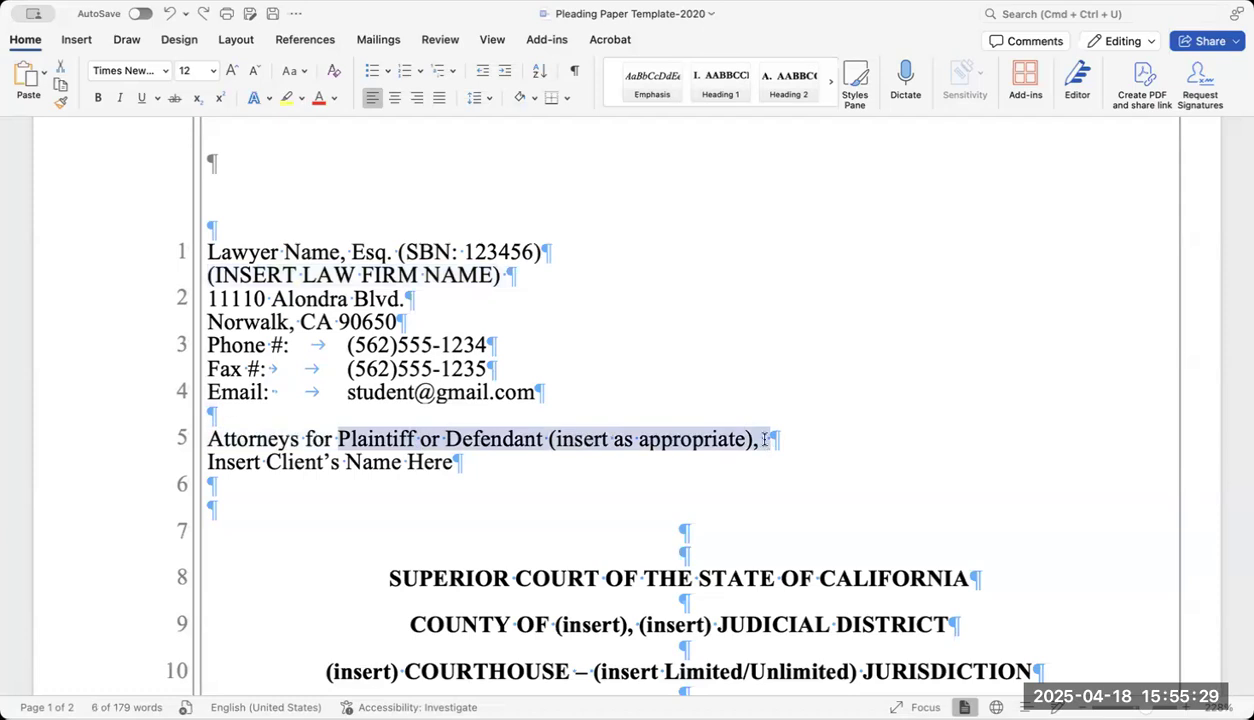
type("Plaintiff")
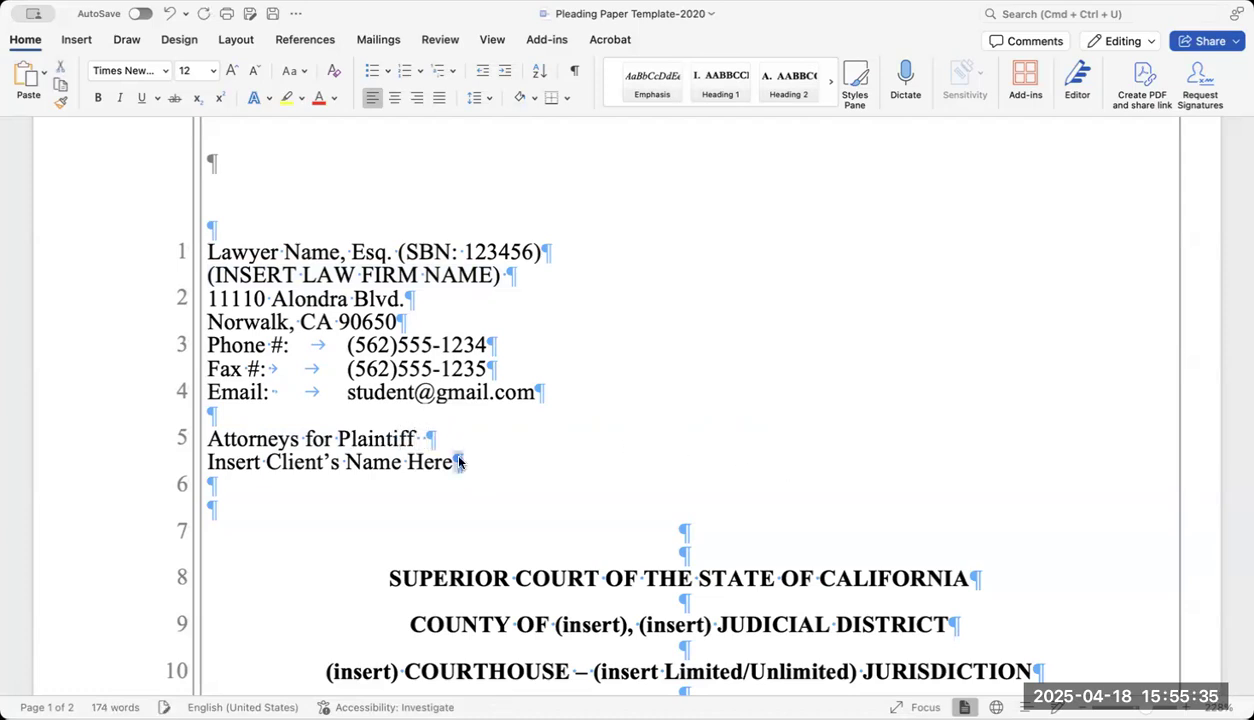
left_click_drag(416, 434, 411, 432)
left_click(414, 436)
scroll(414, 440, "up", 1)
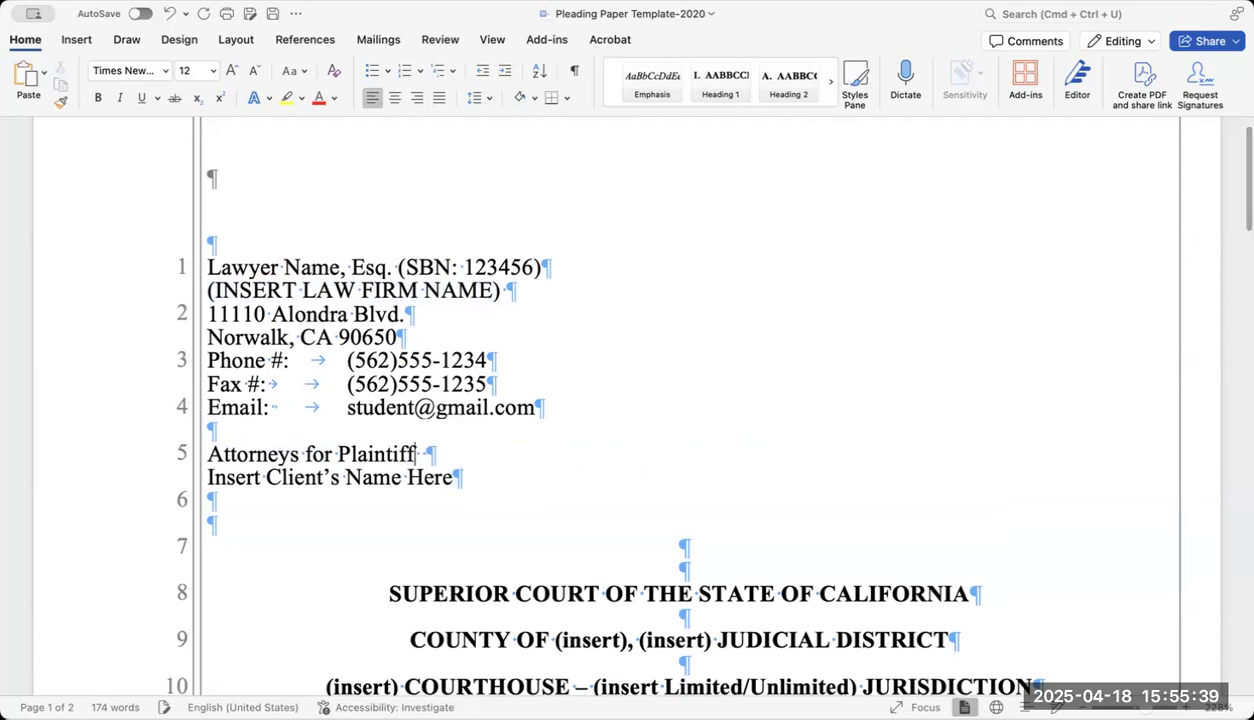
type(",")
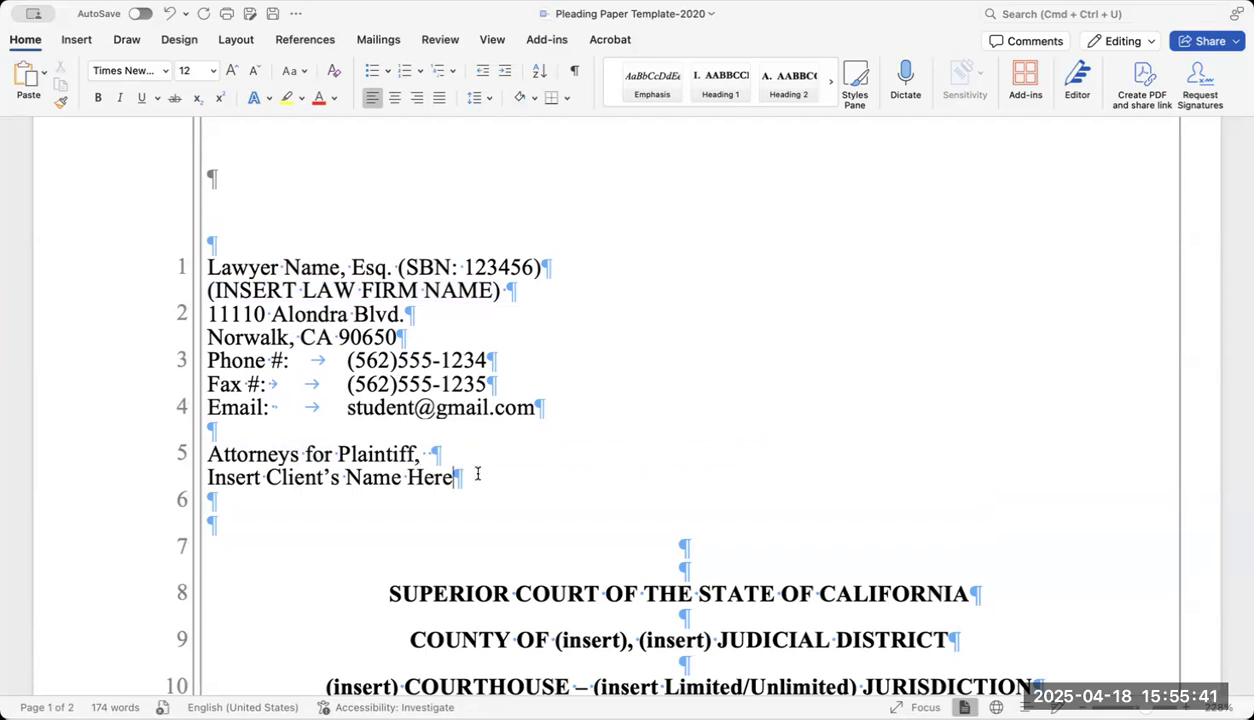
Erase the client-name placeholder and type the client's name in its place.
key("BackSpace")
key("BackSpace")
key("BackSpace")
key("BackSpace")
key("BackSpace")
key("BackSpace")
key("BackSpace")
key("BackSpace")
key("BackSpace")
key("BackSpace")
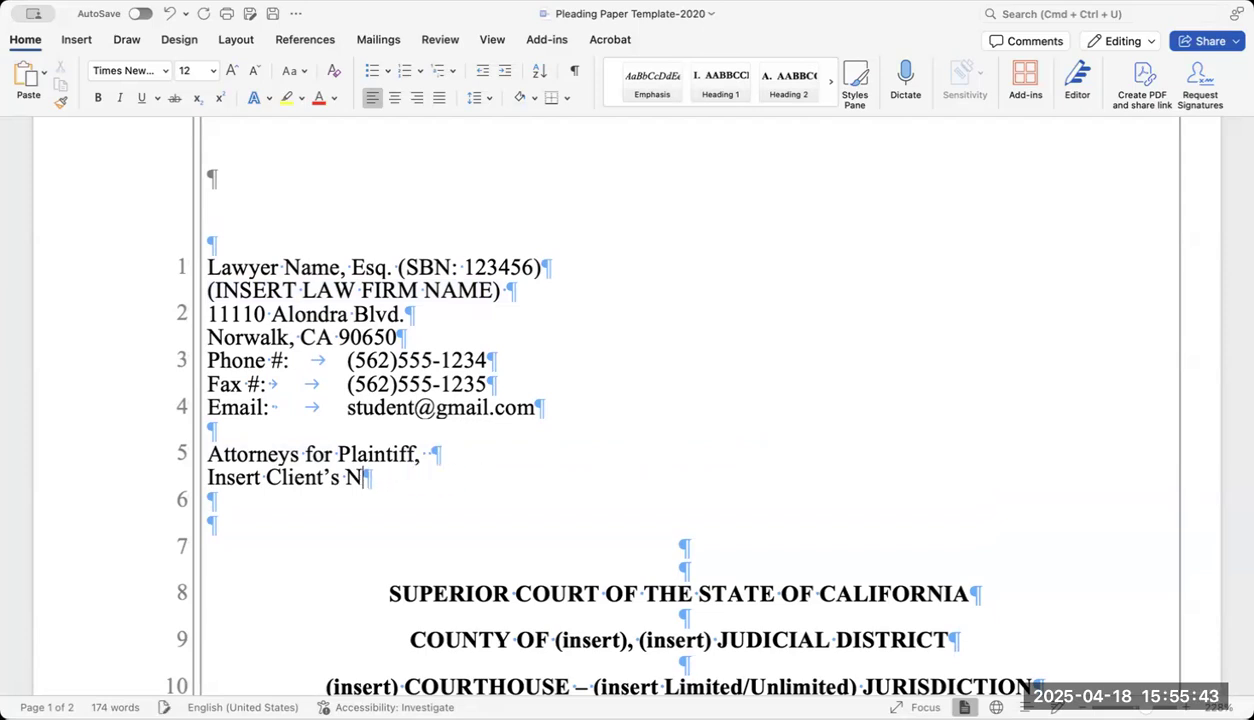
key("BackSpace")
key("BackSpace")
key("BackSpace")
key("BackSpace")
key("BackSpace")
key("BackSpace")
key("BackSpace")
key("BackSpace")
key("BackSpace")
key("BackSpace")
key("BackSpace")
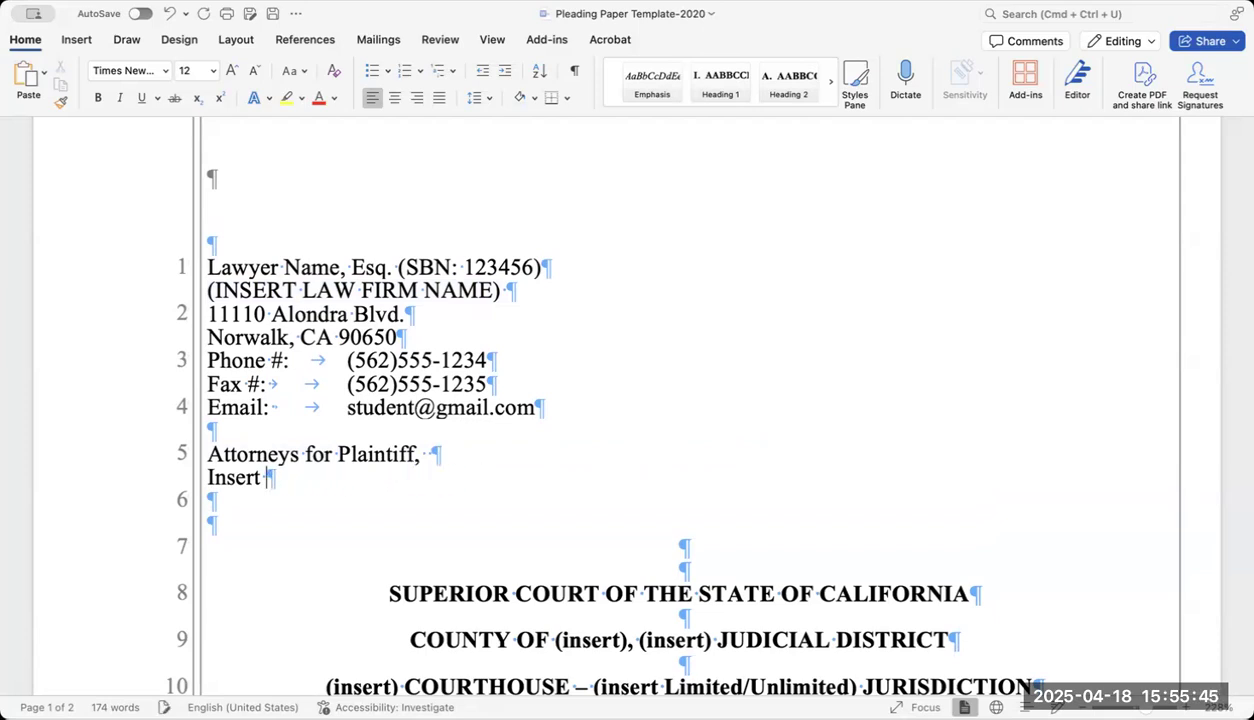
key("BackSpace")
key("BackSpace")
key("BackSpace")
key("BackSpace")
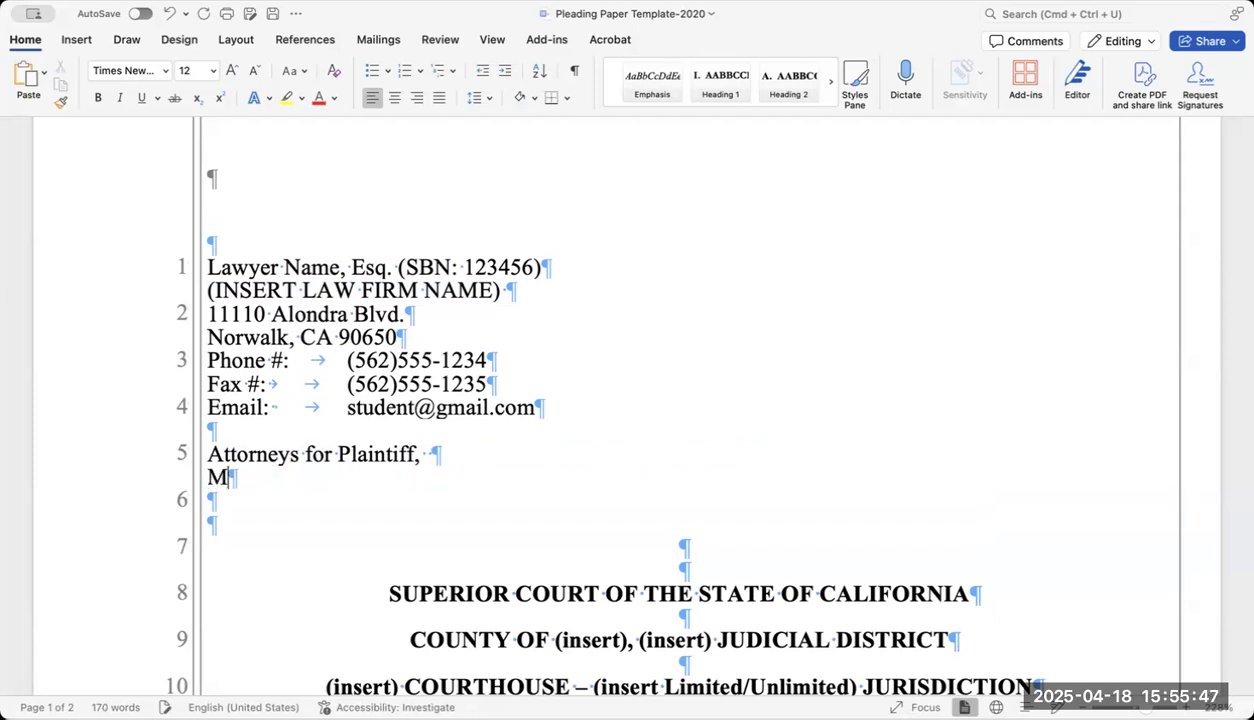
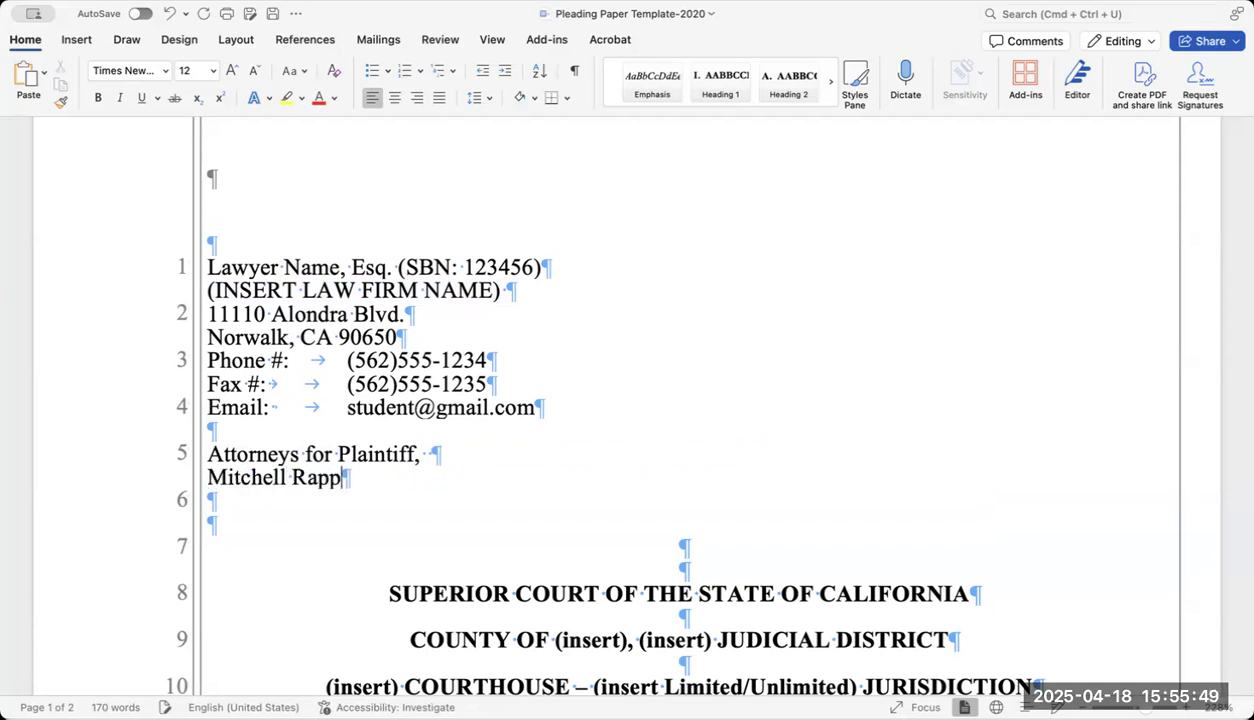
scroll(629, 482, "down", 3)
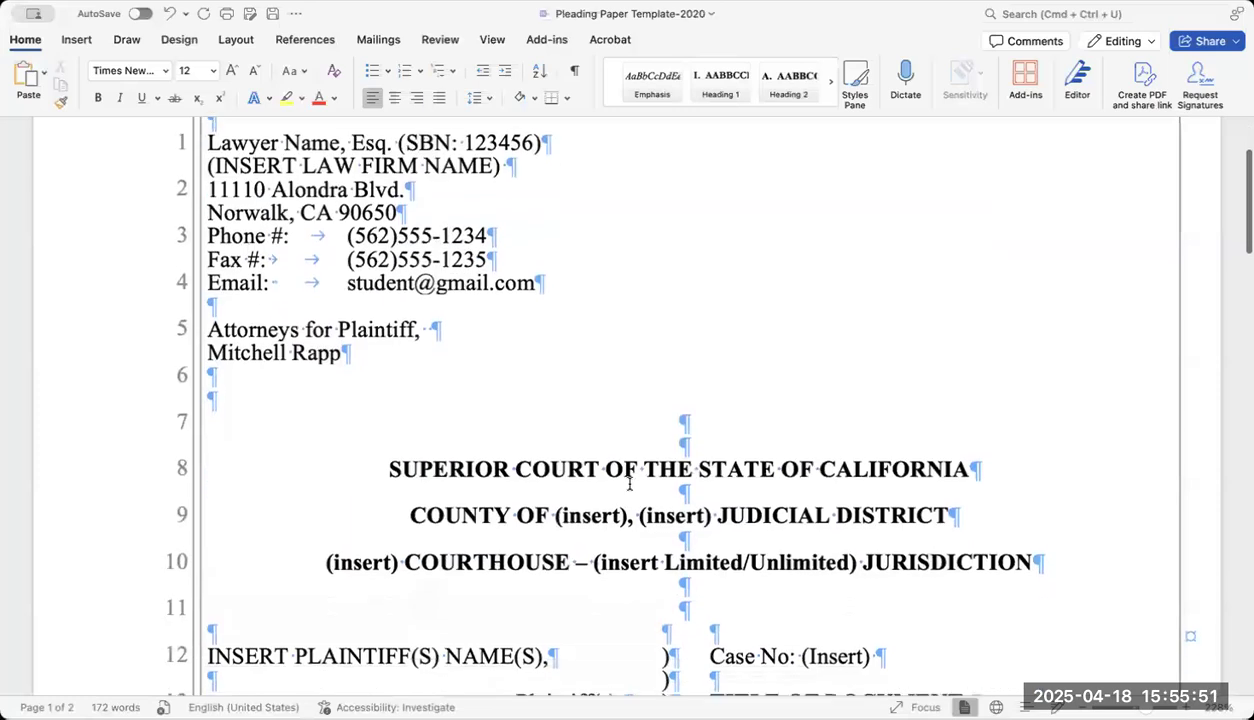
scroll(629, 482, "down", 2)
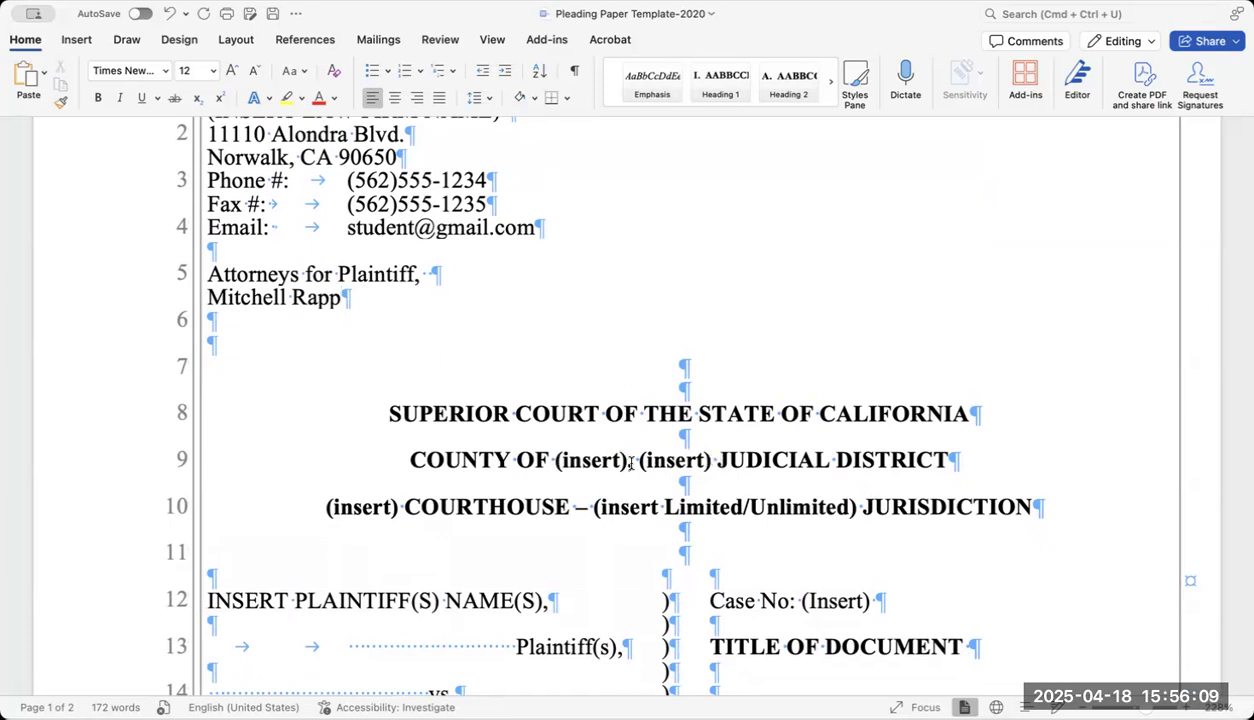
With Caps Lock on, fill the county line's placeholders with LOS ANGELES, SOUTHEAST.
left_click_drag(557, 460, 708, 460)
key("Caps_Lock")
type("LS")
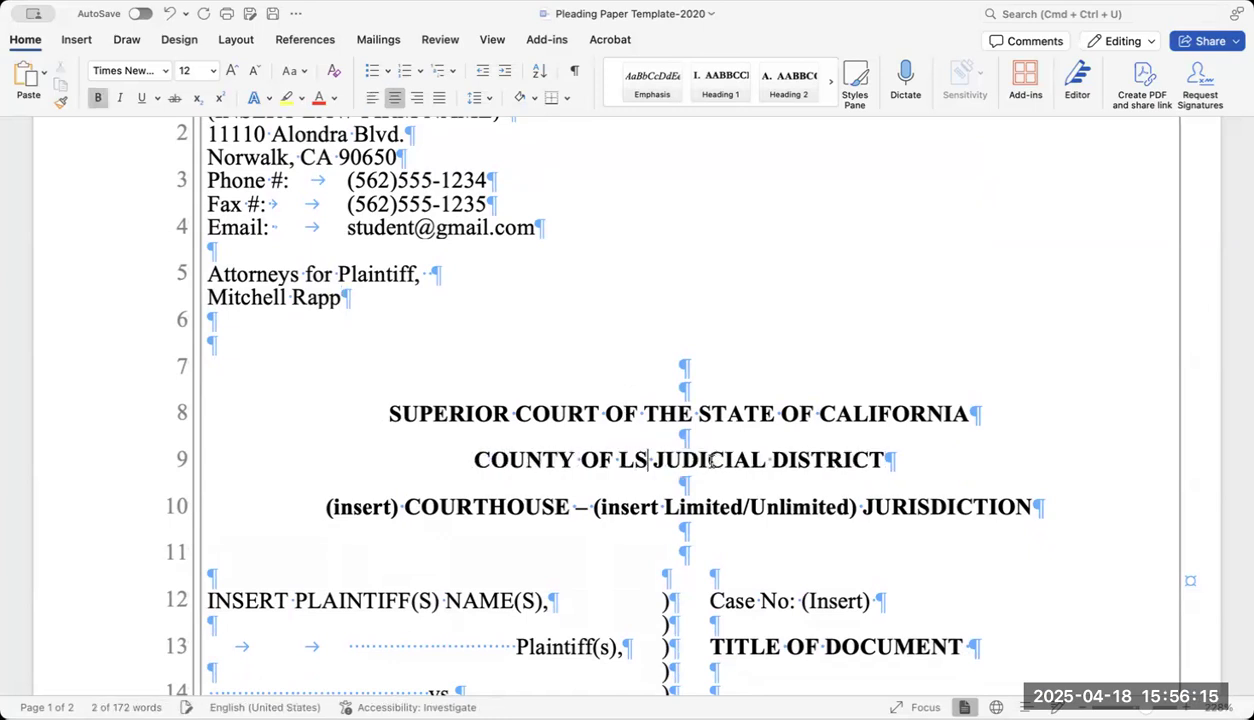
key("BackSpace")
type("OS ANGELES, SOUTHEAST")
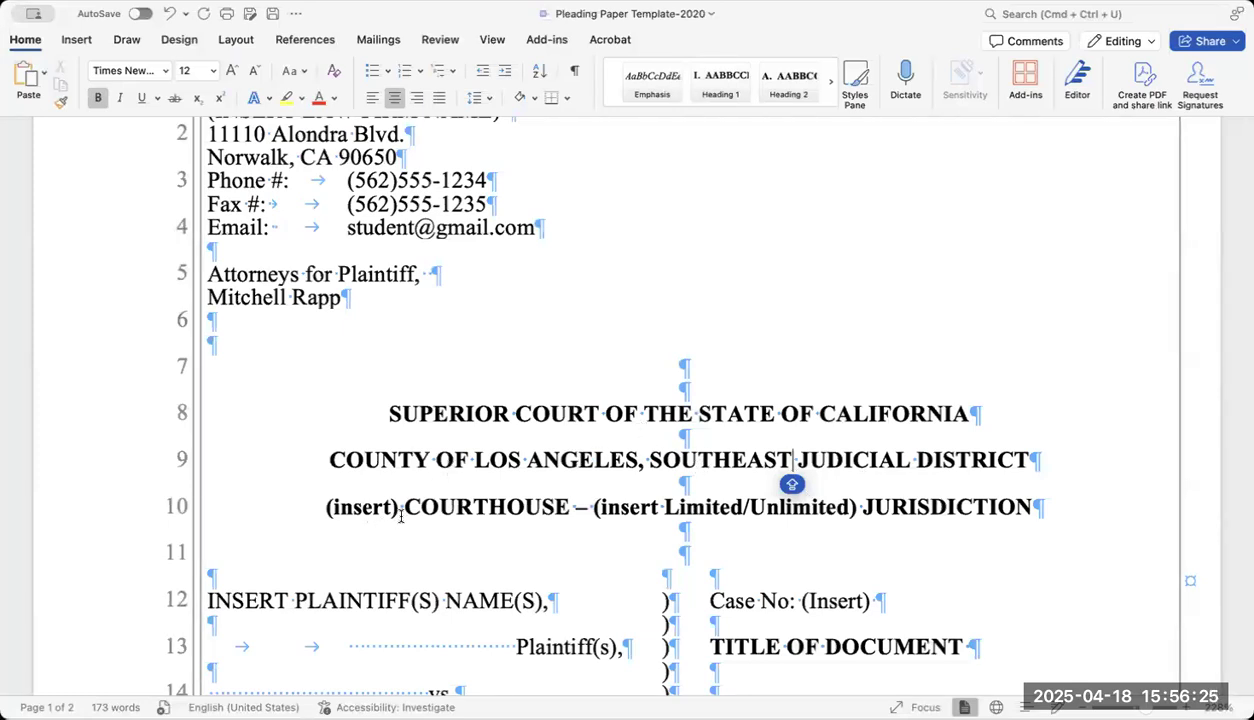
Fill line 10's placeholders with NORWALK and UNLIMITED.
double_click(365, 508)
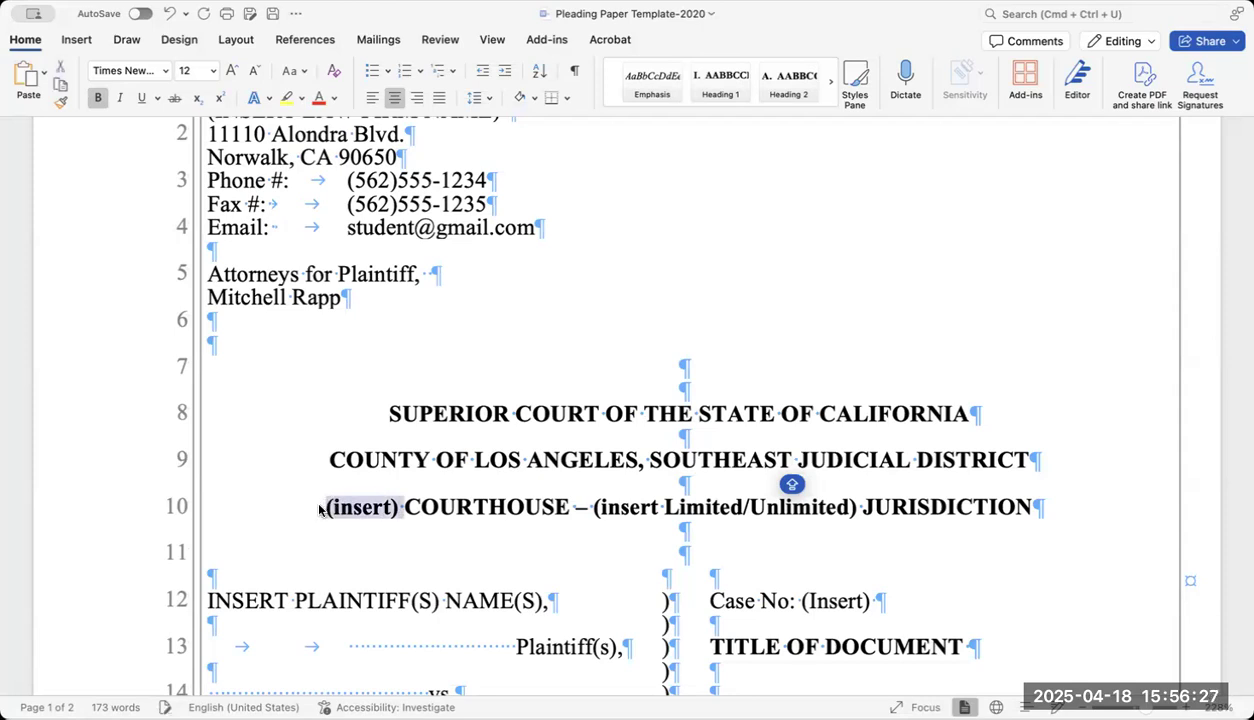
type("N")
type("ORWAL")
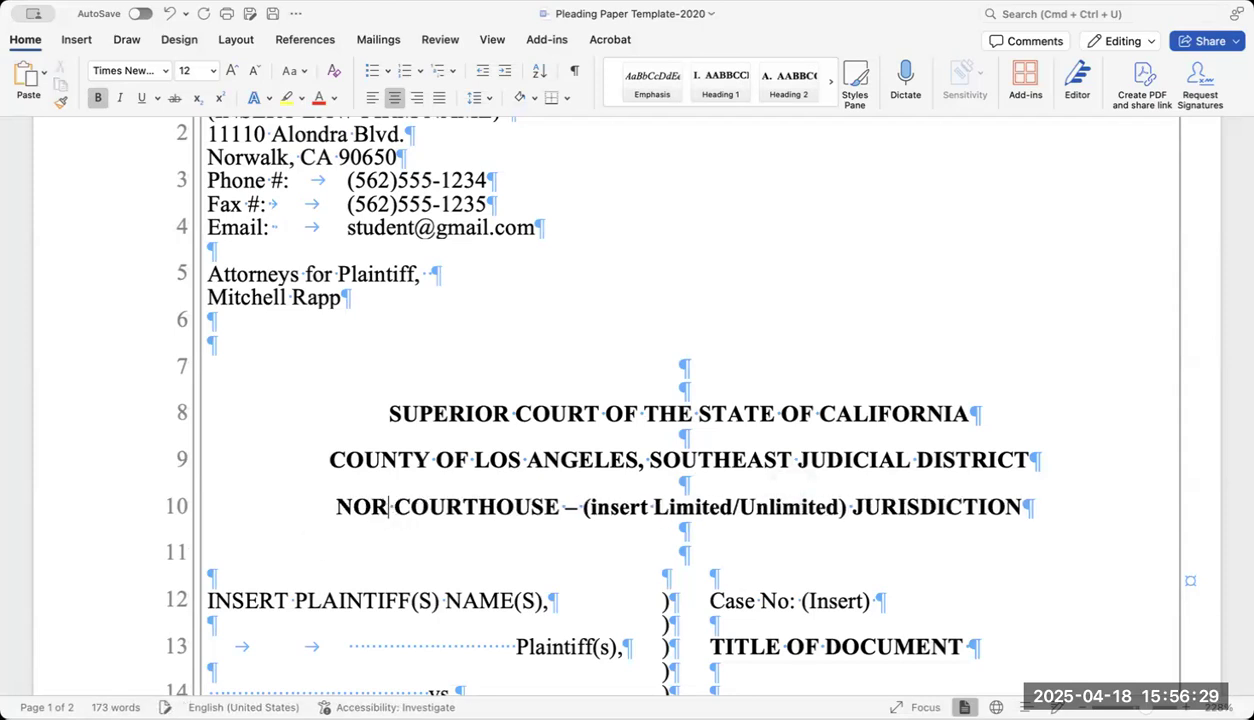
type("K")
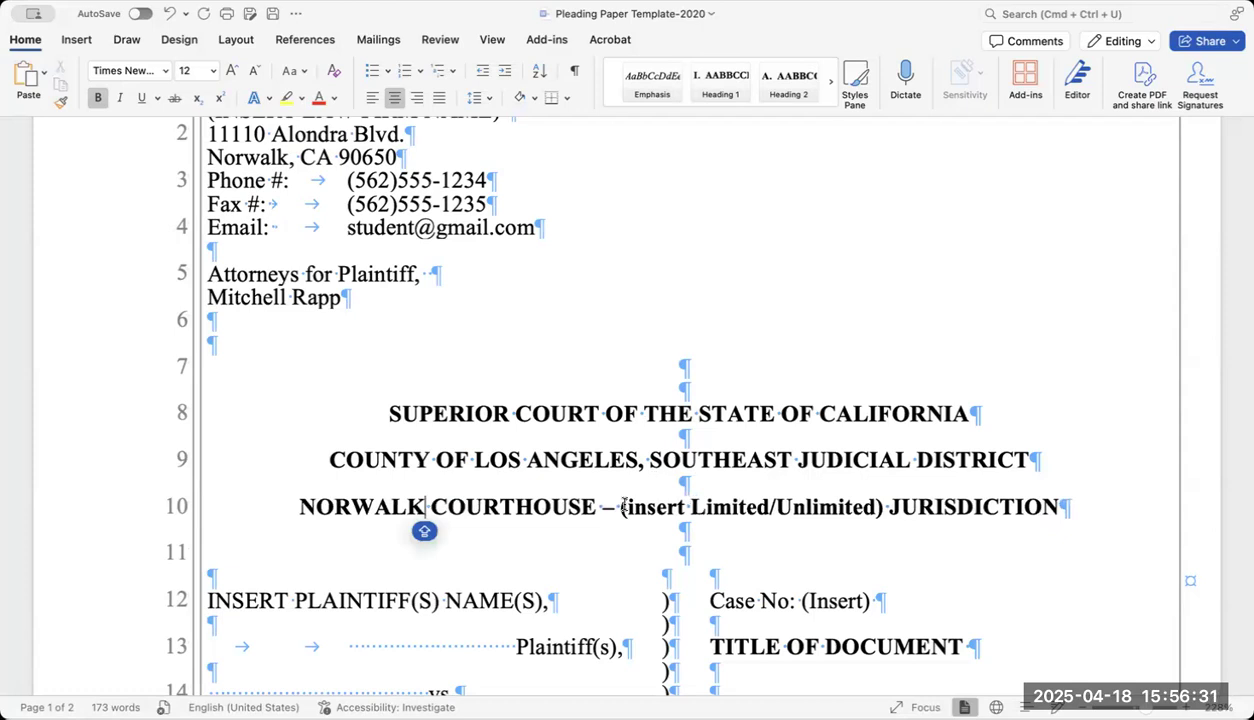
left_click_drag(621, 507, 884, 516)
type("UN")
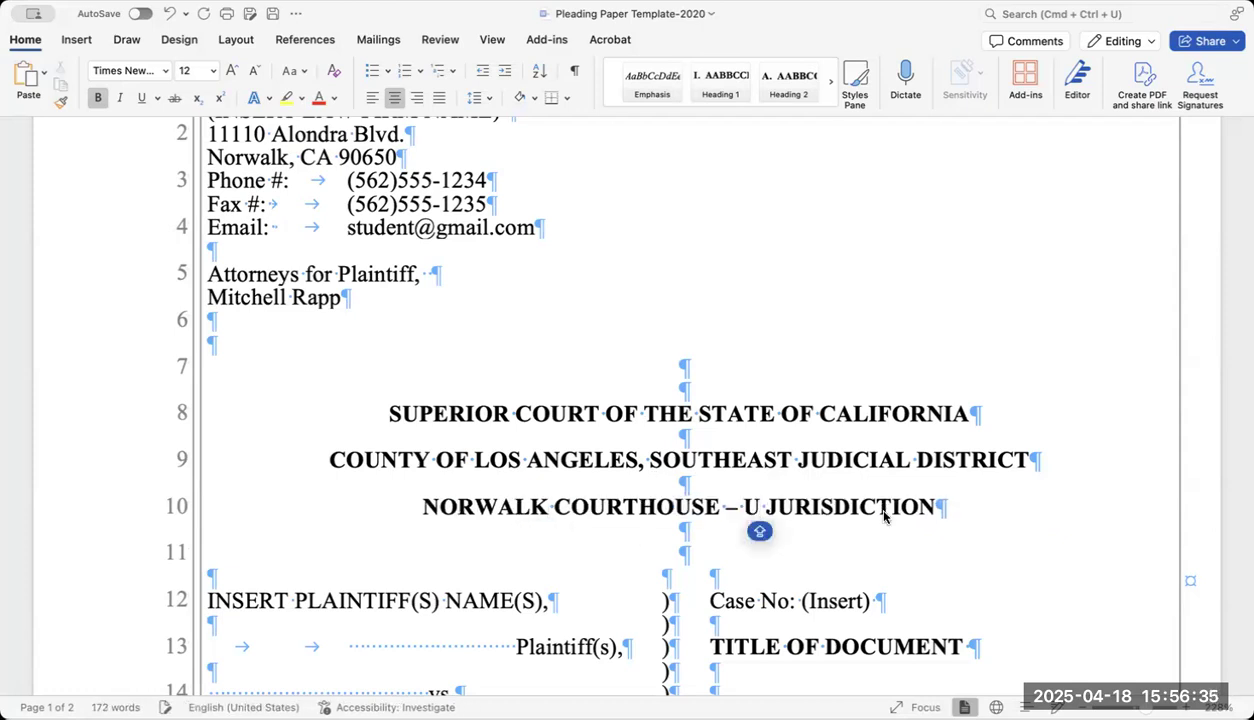
type("LIMIRTED")
key("BackSpace")
key("BackSpace")
key("BackSpace")
key("BackSpace")
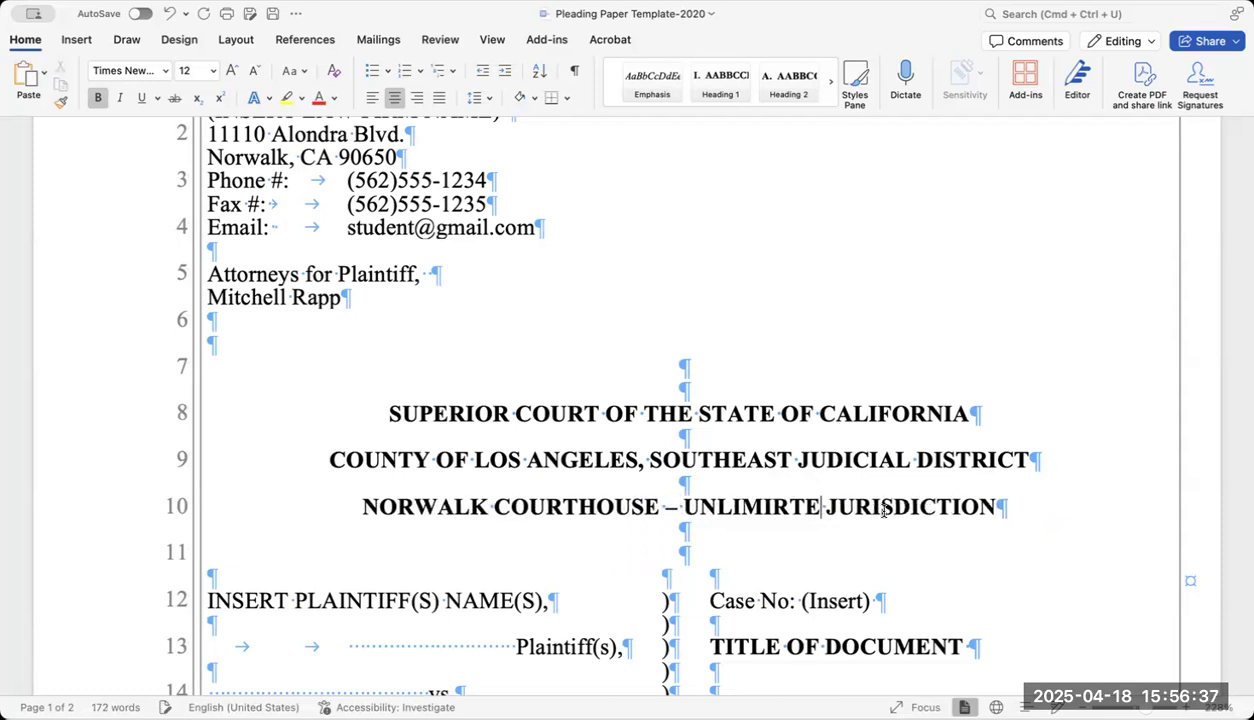
type("TED")
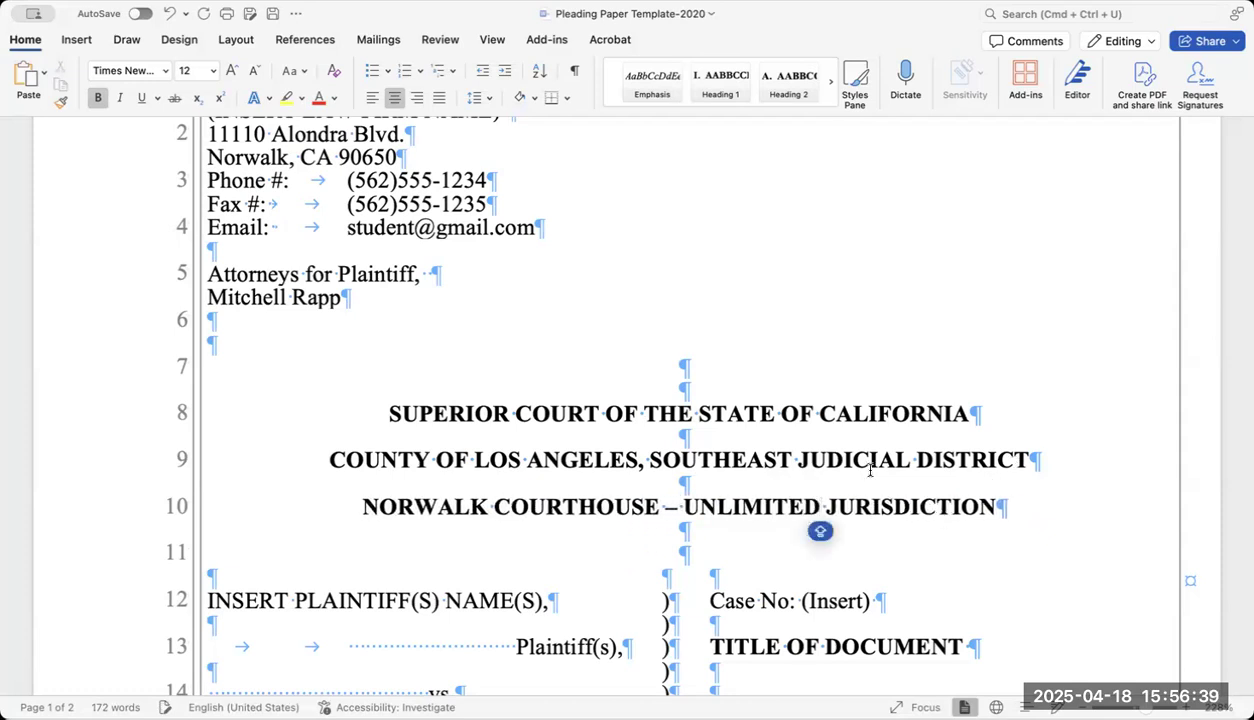
Erase '(Insert)' after Case No: so the caption shows only 'Case No:'.
scroll(861, 465, "down", 3)
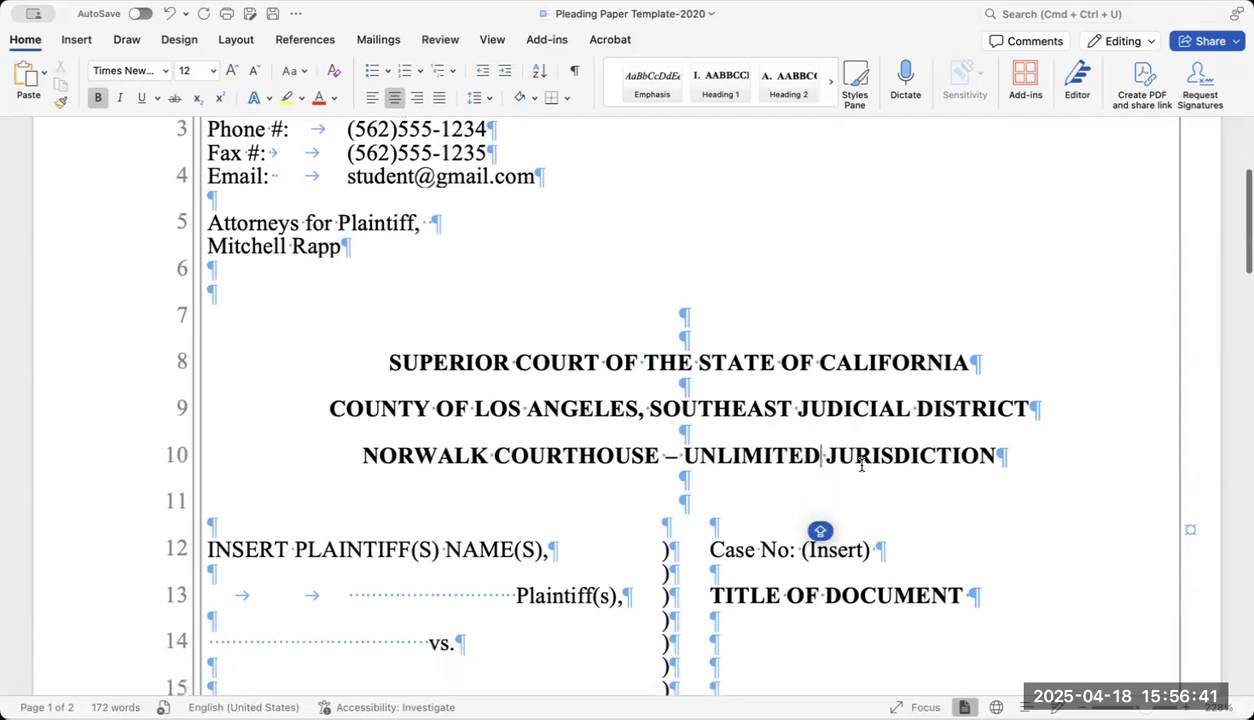
scroll(861, 465, "down", 3)
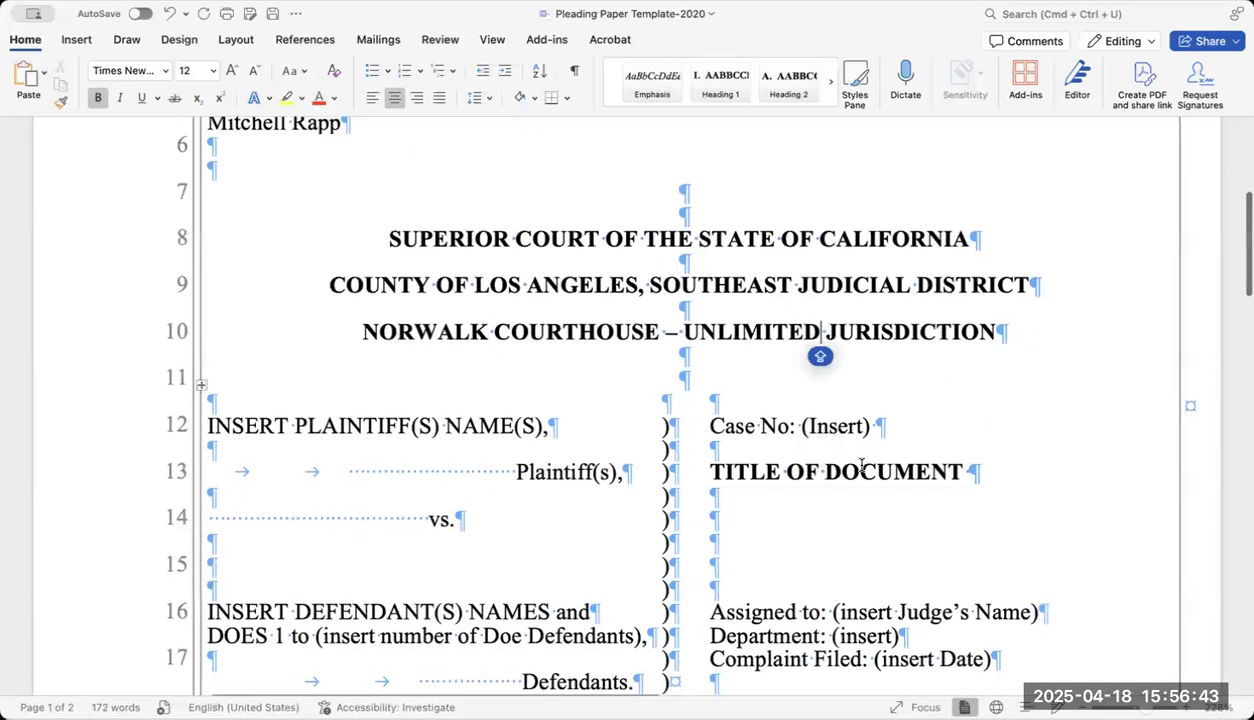
scroll(861, 465, "down", 3)
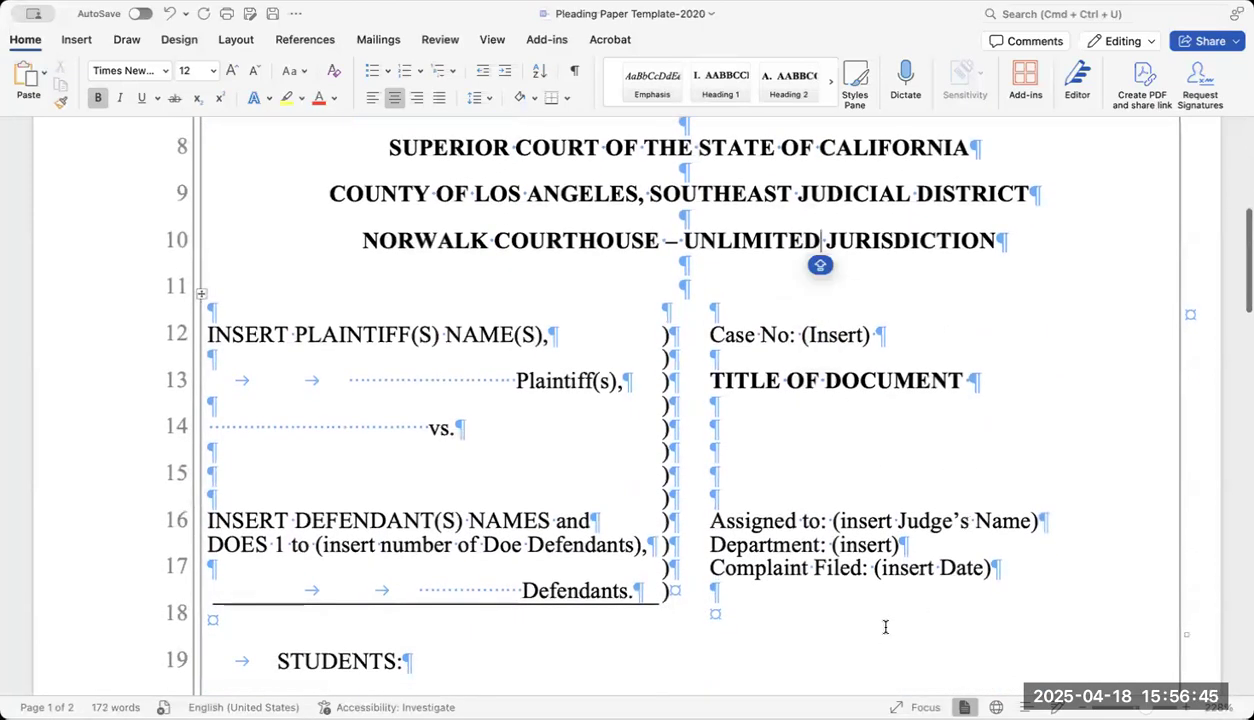
scroll(885, 627, "down", 1)
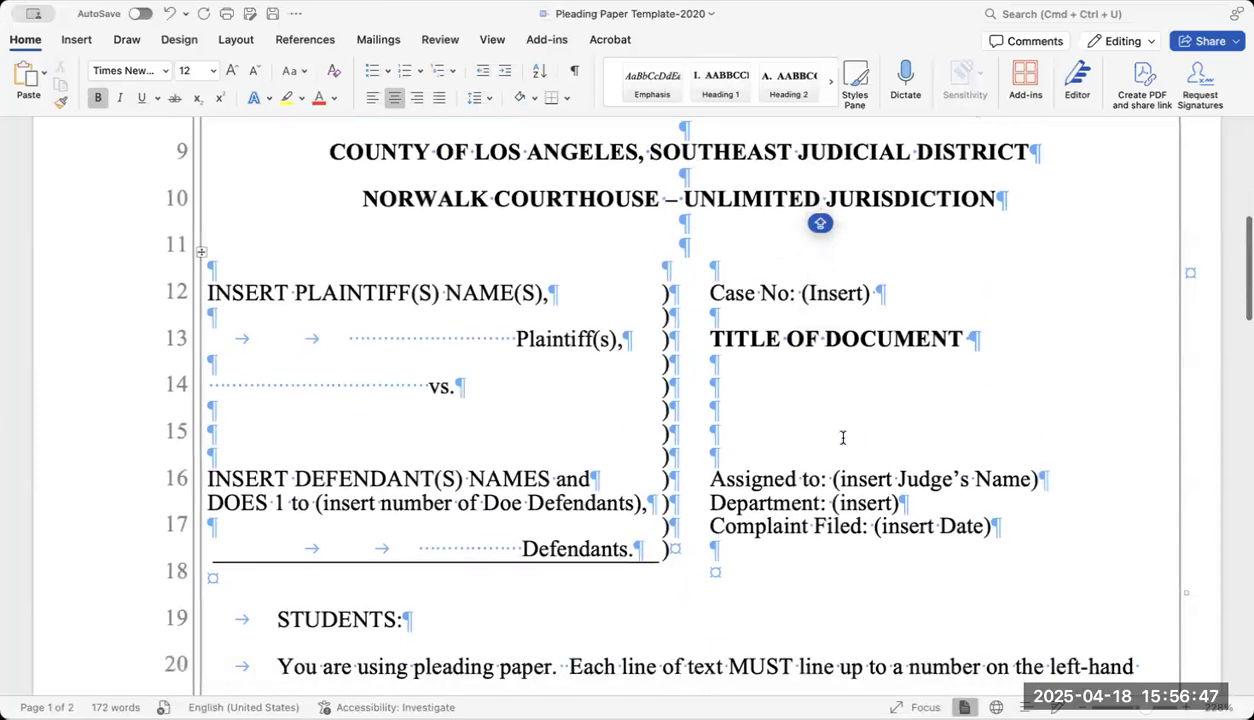
scroll(844, 430, "up", 3)
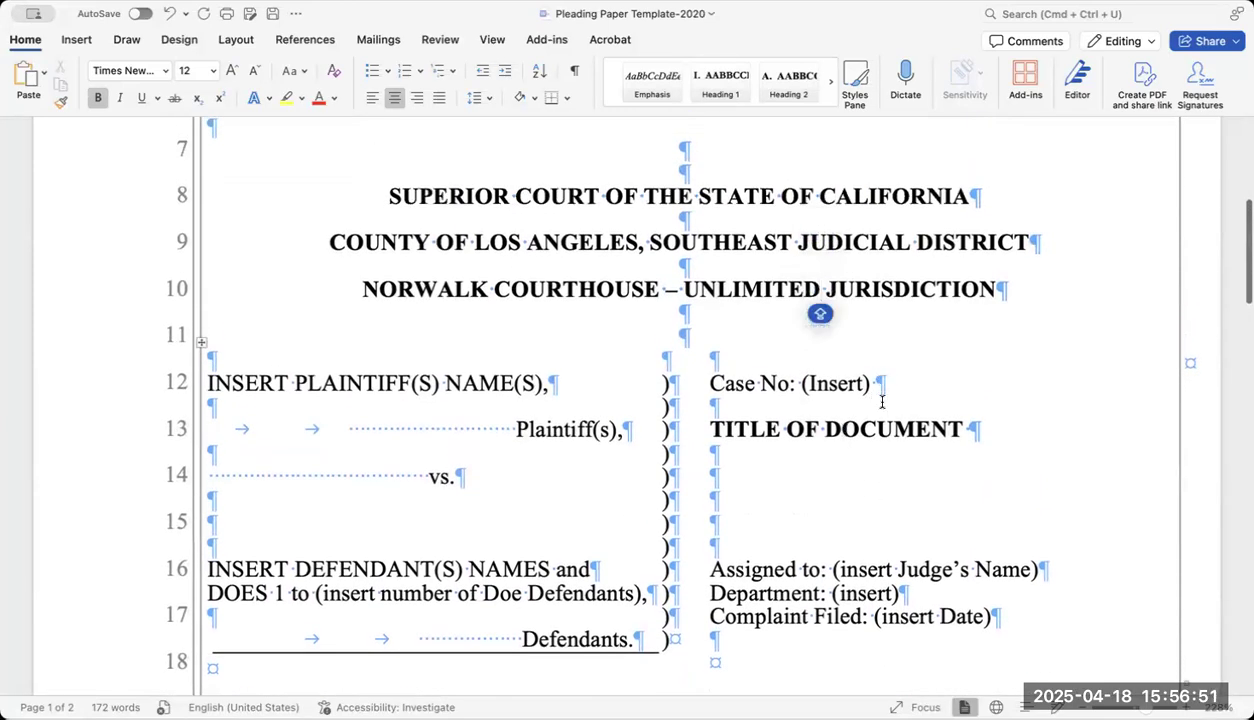
scroll(862, 452, "up", 1)
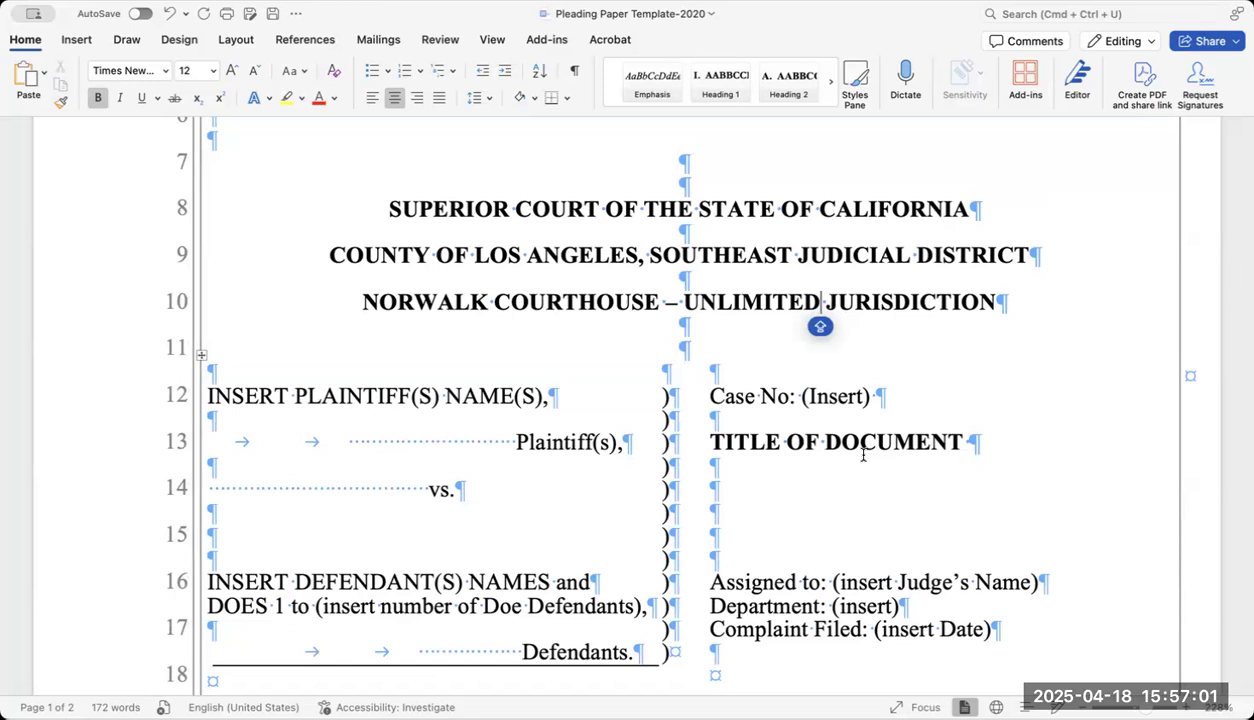
left_click(884, 396)
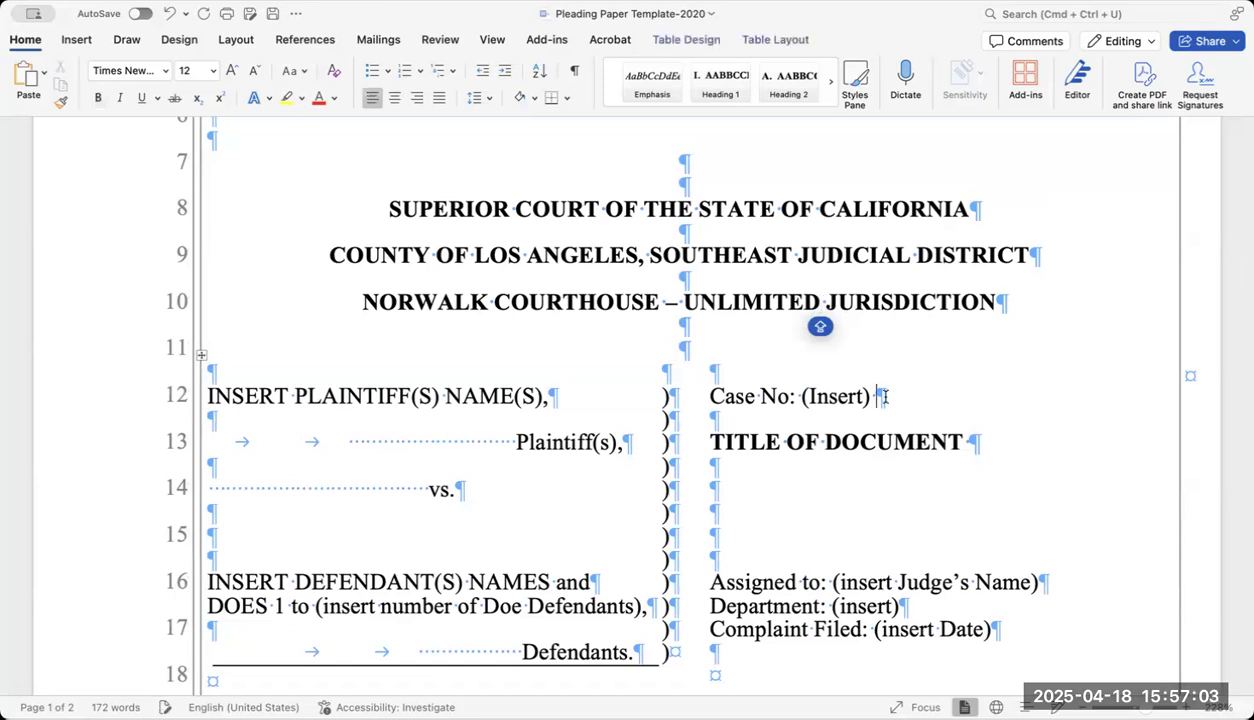
key("BackSpace")
key("BackSpace")
key("BackSpace")
key("BackSpace")
key("BackSpace")
key("BackSpace")
key("BackSpace")
key("BackSpace")
key("BackSpace")
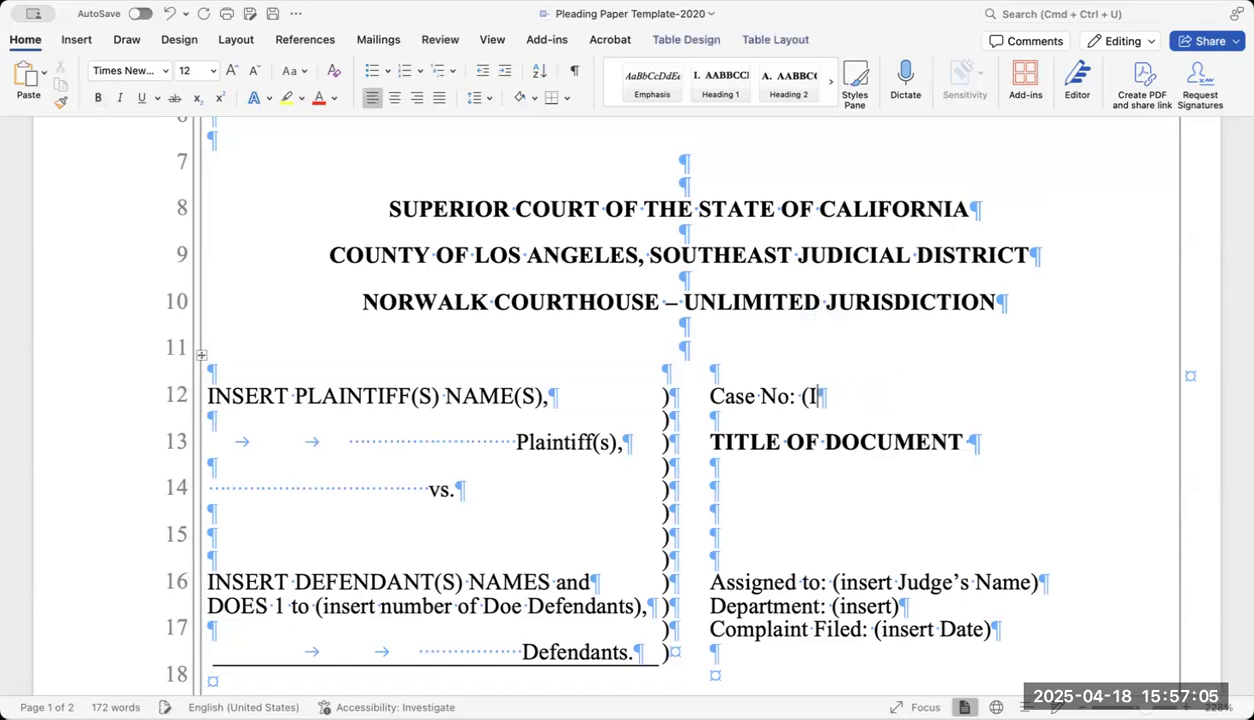
key("BackSpace")
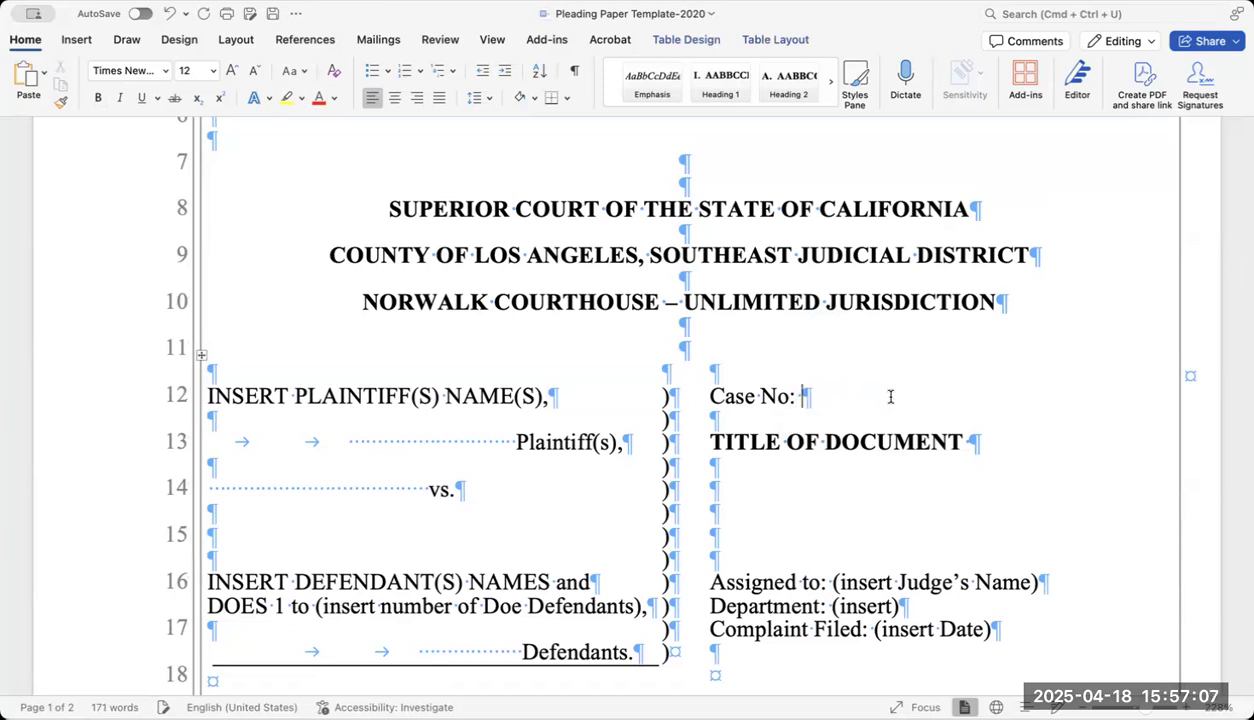
Overwrite TITLE OF DOCUMENT in the right cell with COMPLAINT FOR ASSAULT AND BATTERY.
left_click_drag(711, 441, 933, 441)
type("co")
key("BackSpace")
key("BackSpace")
type("CAO")
key("BackSpace")
key("BackSpace")
key("BackSpace")
type("COMPLAINT FOR ASSAUT")
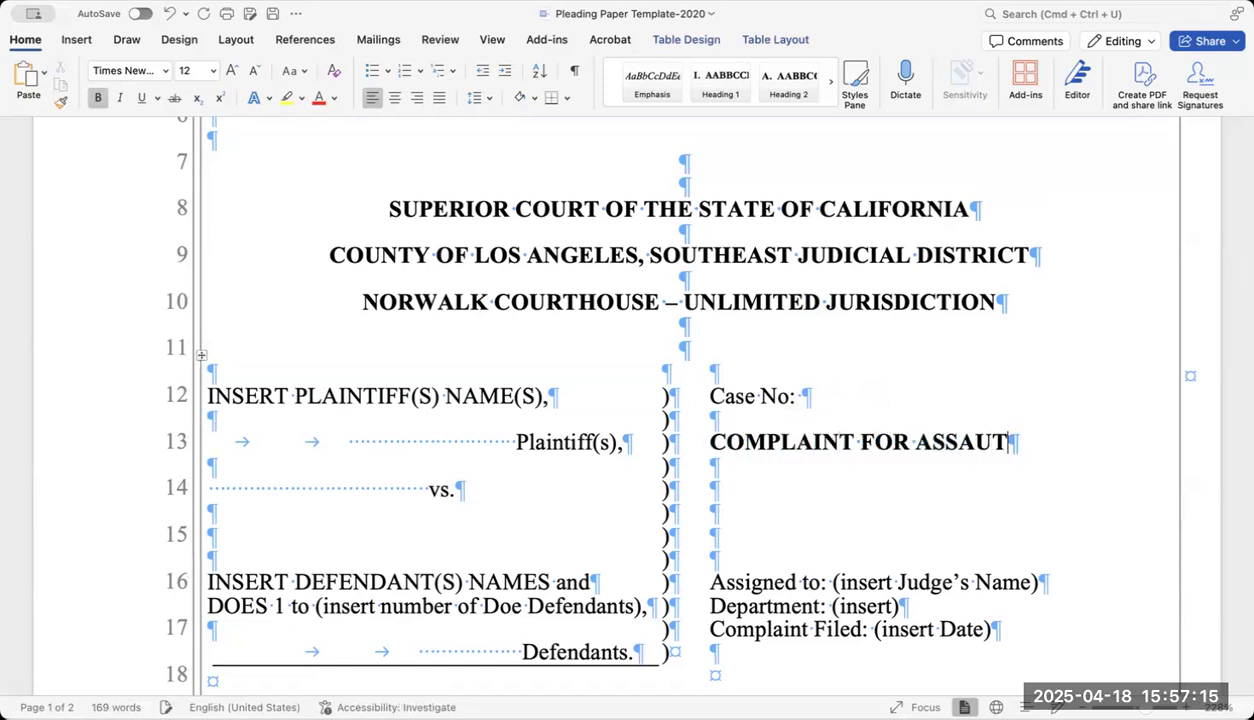
key("BackSpace")
type("LT AND ")
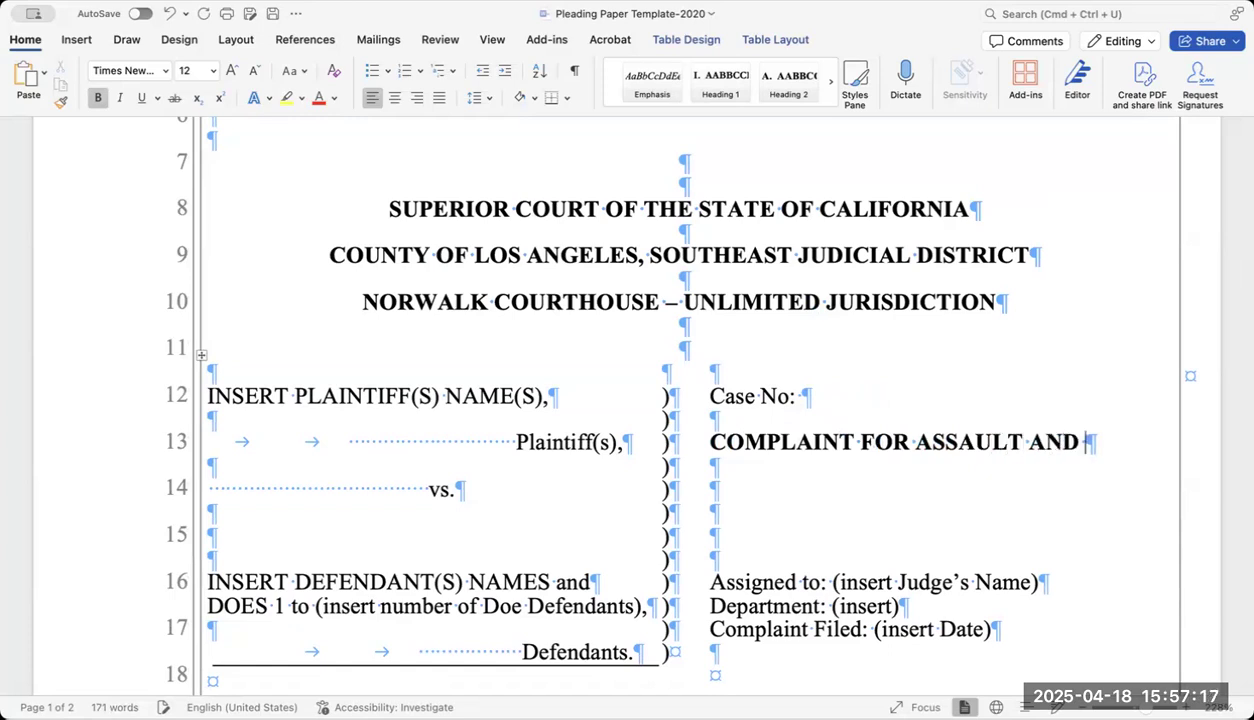
type("BATTERY")
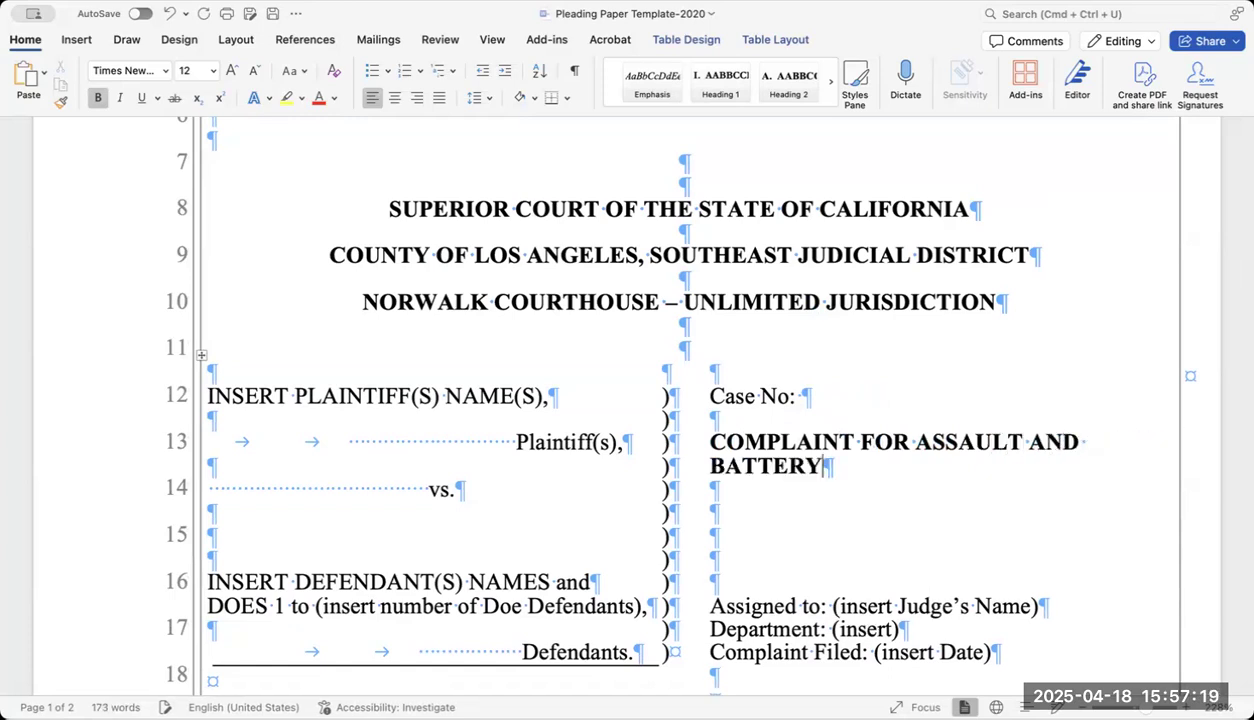
scroll(820, 434, "down", 2)
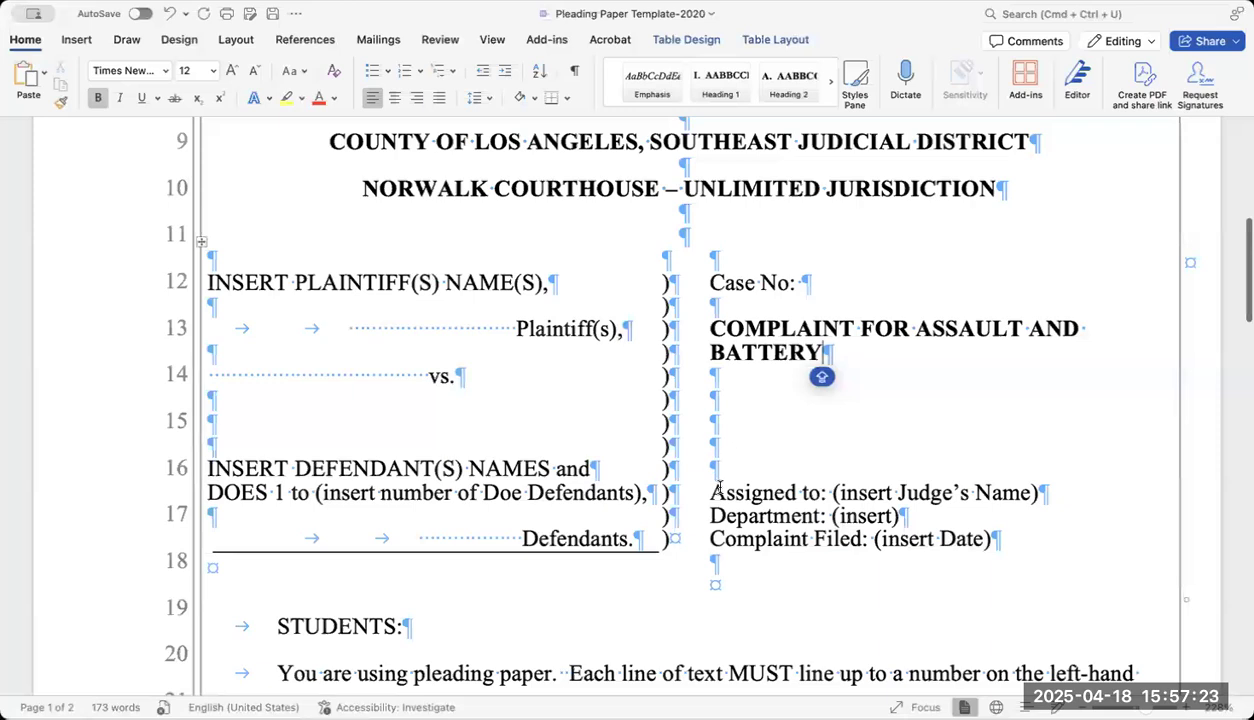
scroll(700, 490, "down", 1)
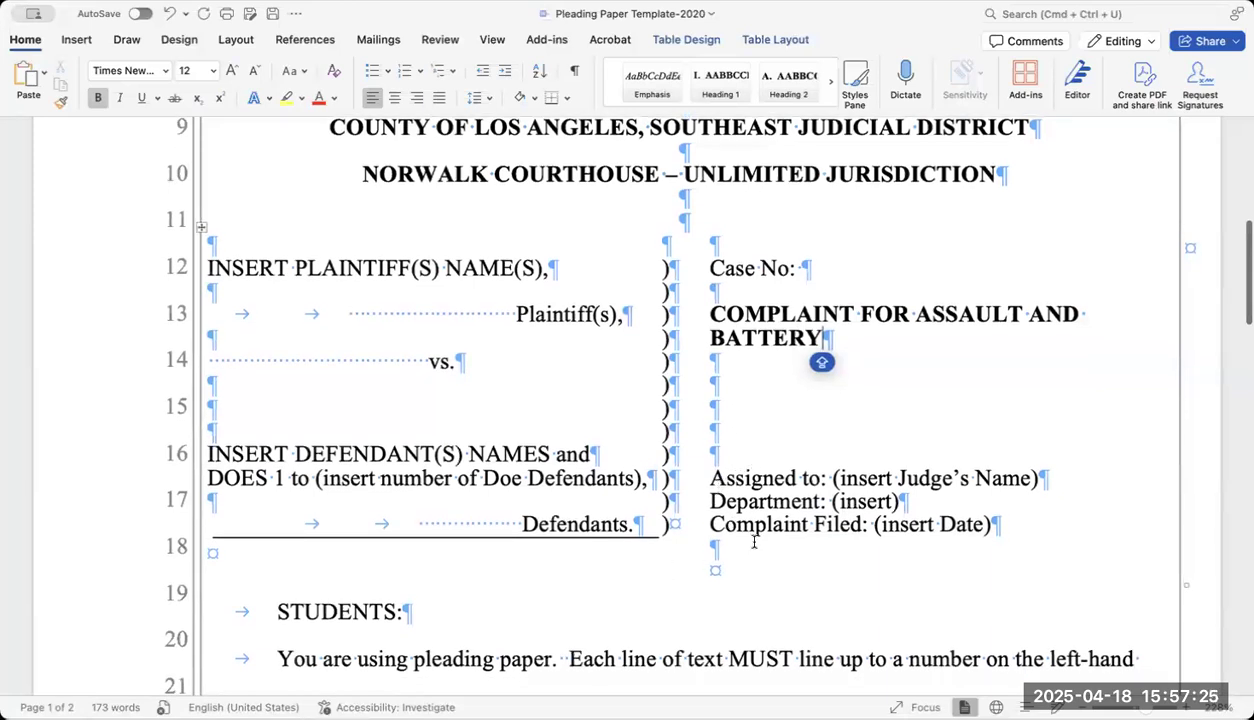
Delete the blank line plus the Assigned to, Department and Complaint Filed lines.
left_click(757, 453)
key("BackSpace")
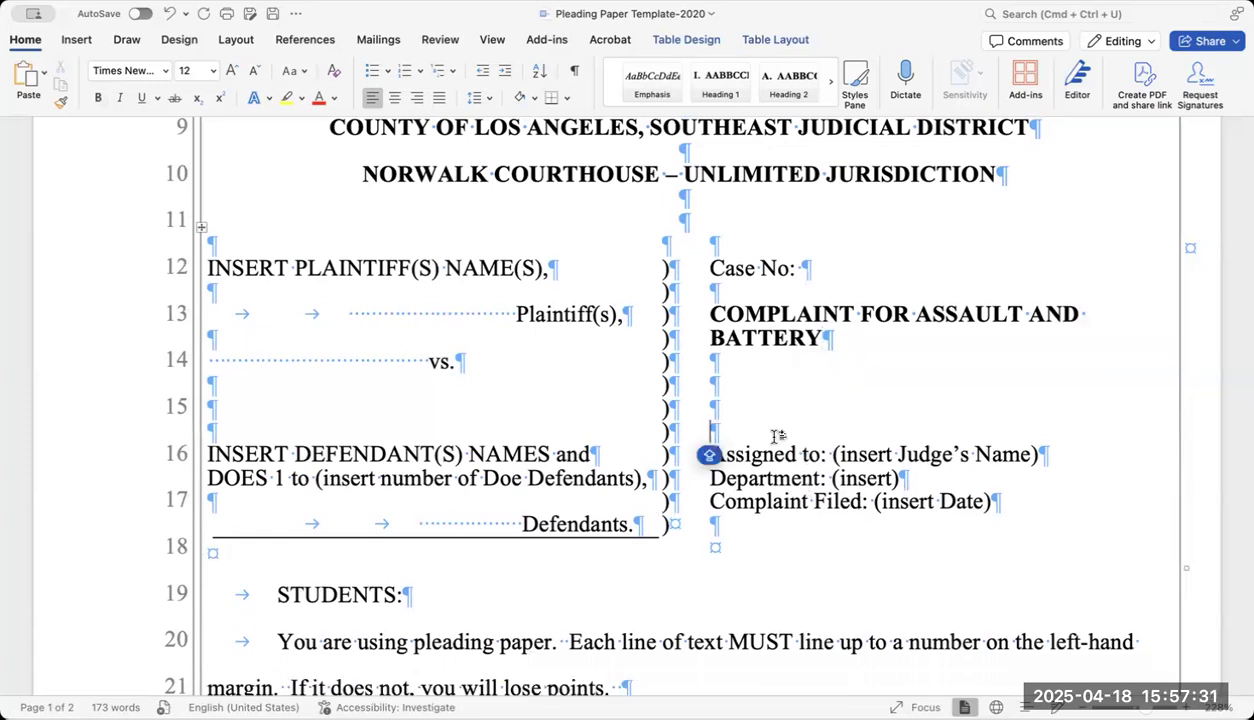
left_click(1015, 496)
left_click_drag(1008, 497, 720, 455)
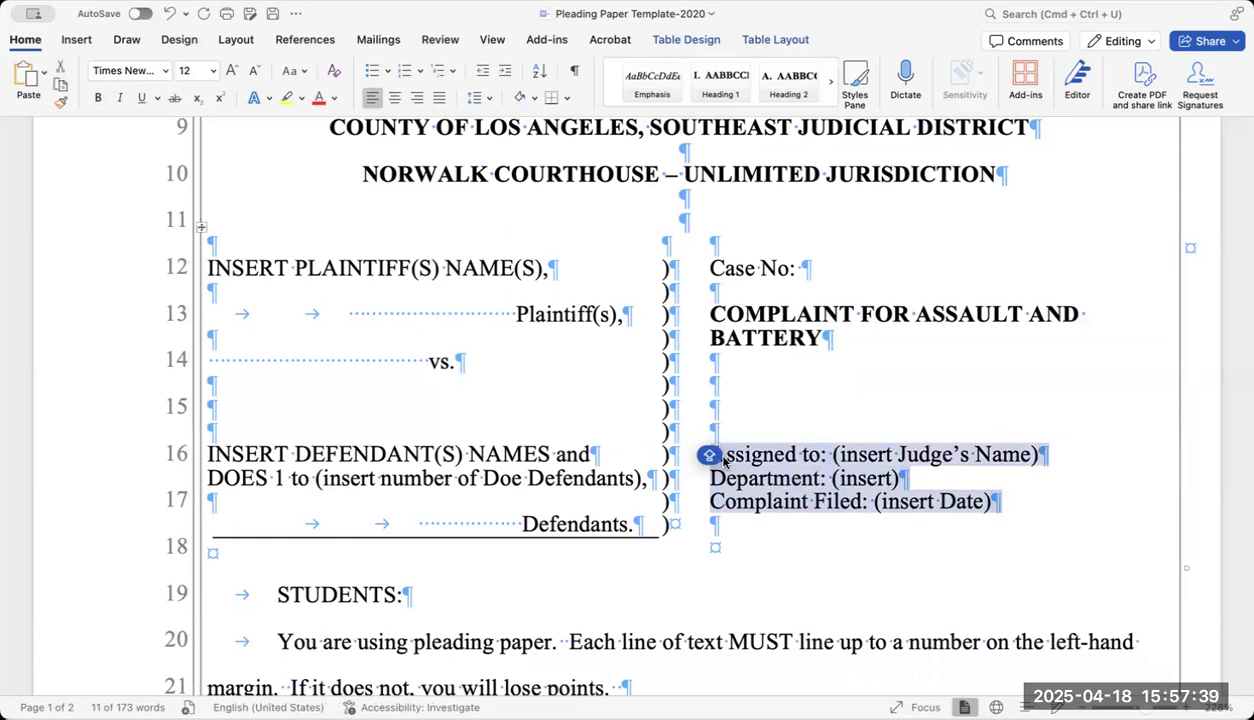
key("Delete")
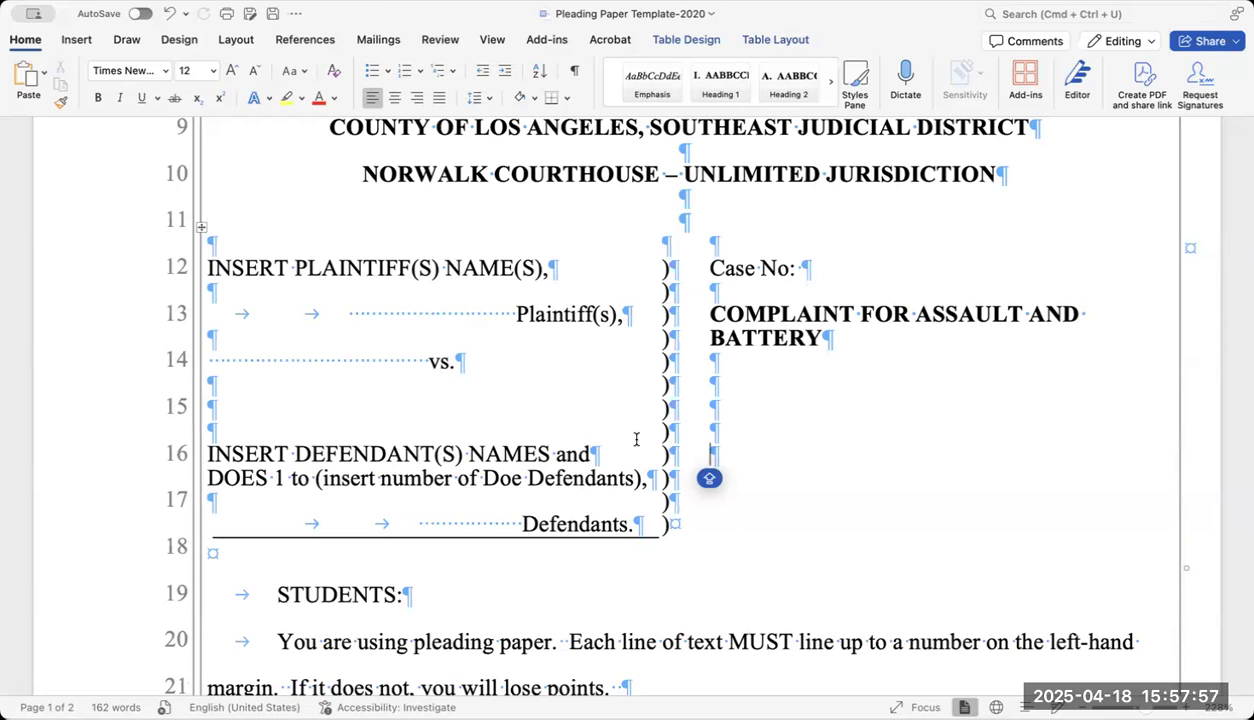
Append ' AND ADDITIONAL DEFENDANT' after NAMES on the defendant line.
left_click(552, 454)
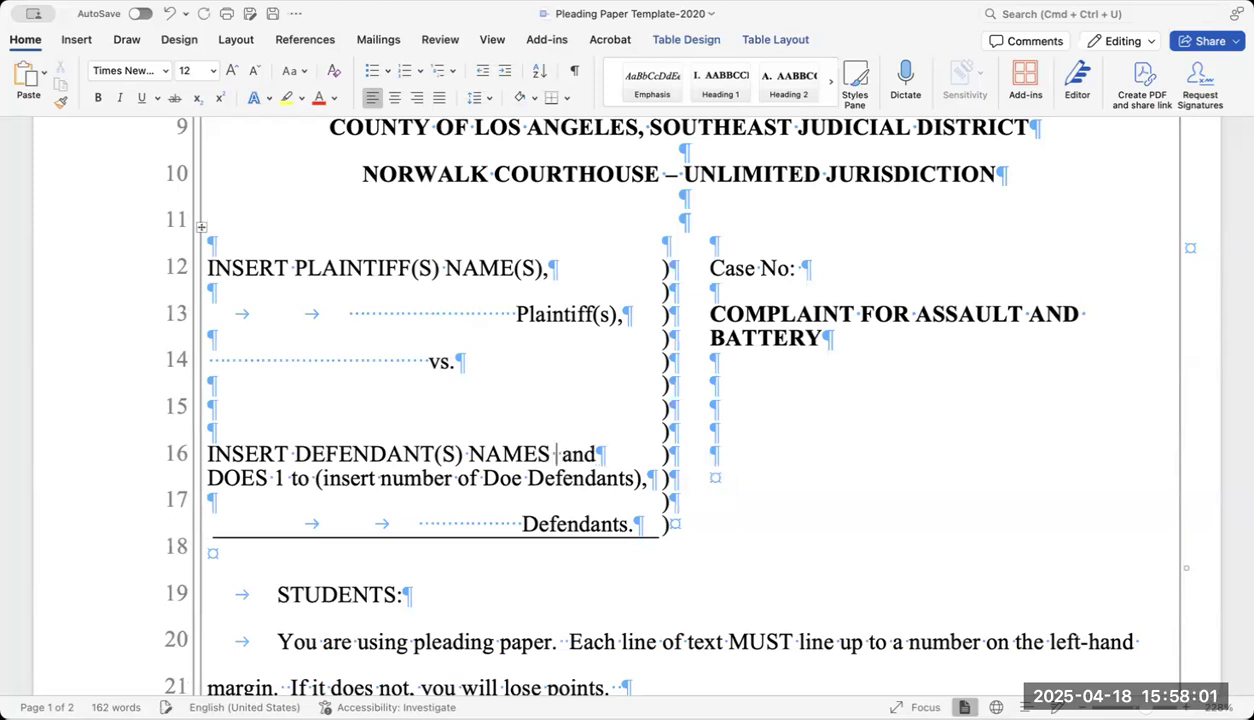
type("and")
key("BackSpace")
key("BackSpace")
key("BackSpace")
type("A")
key("Caps_Lock")
type("ND ADDITIONAL DEF")
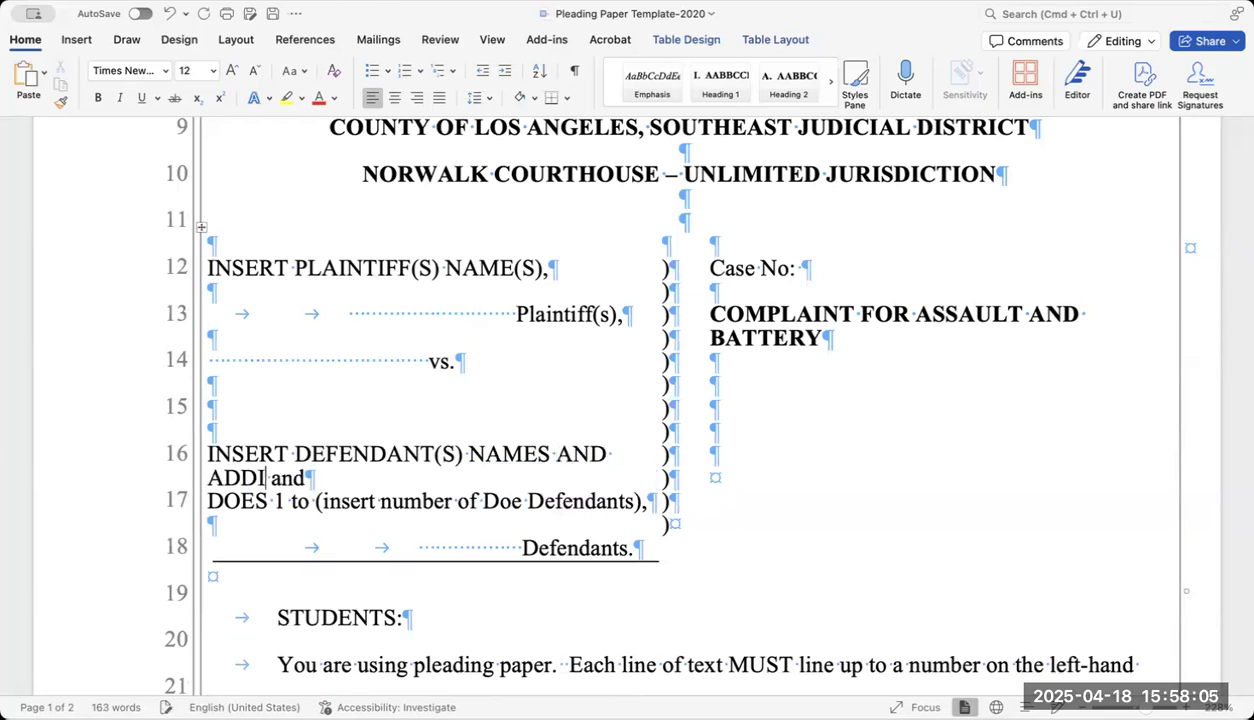
type("ENDANT")
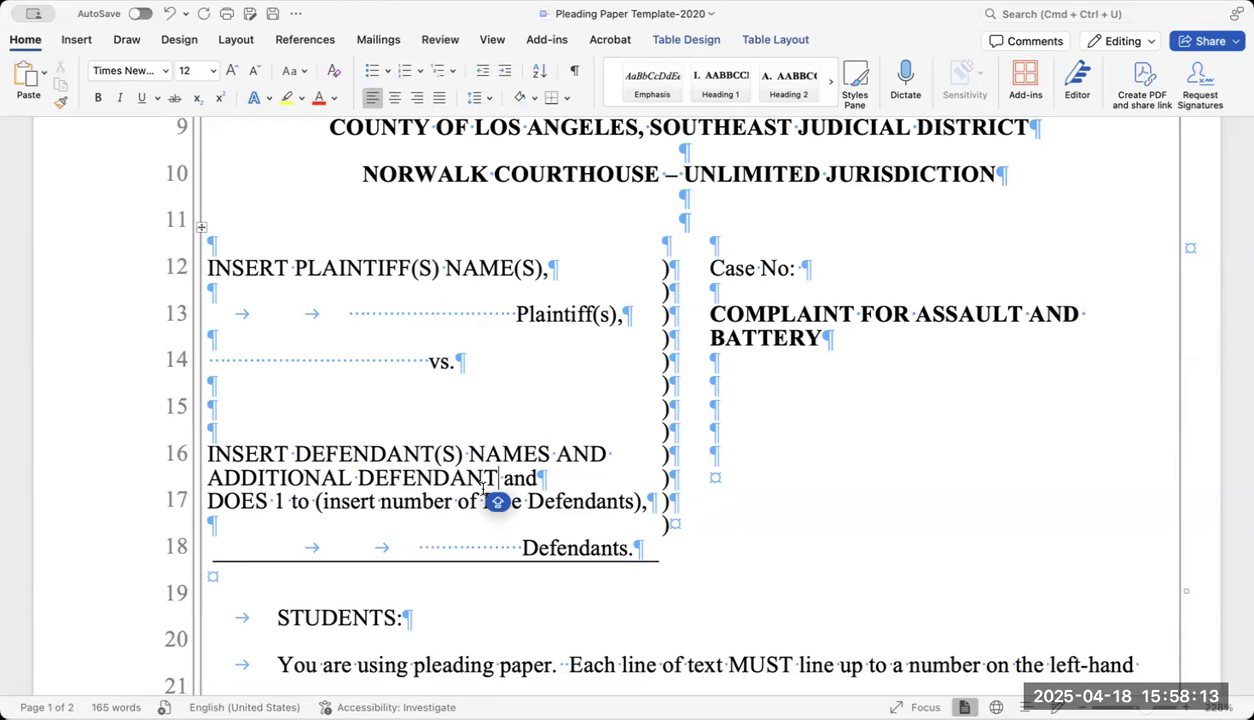
Add a new ')' line below the last parenthesis in the middle column.
left_click(670, 528)
key("Return")
type(")")
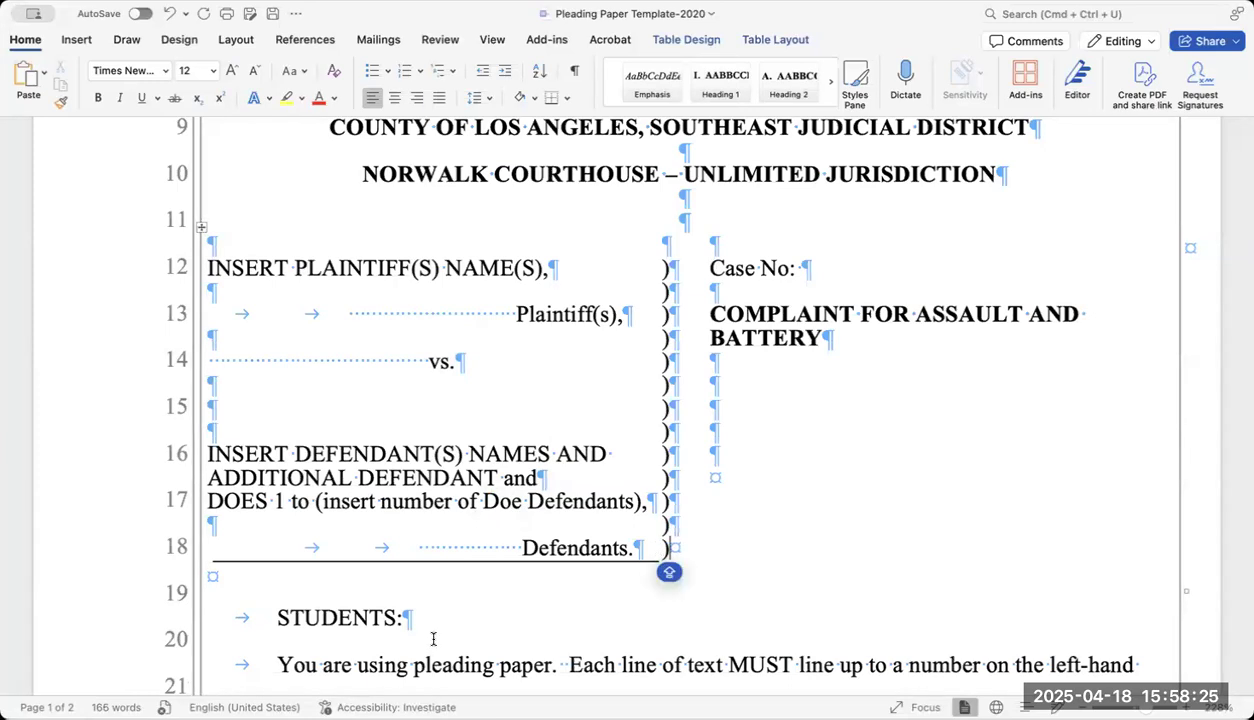
scroll(484, 584, "down", 1)
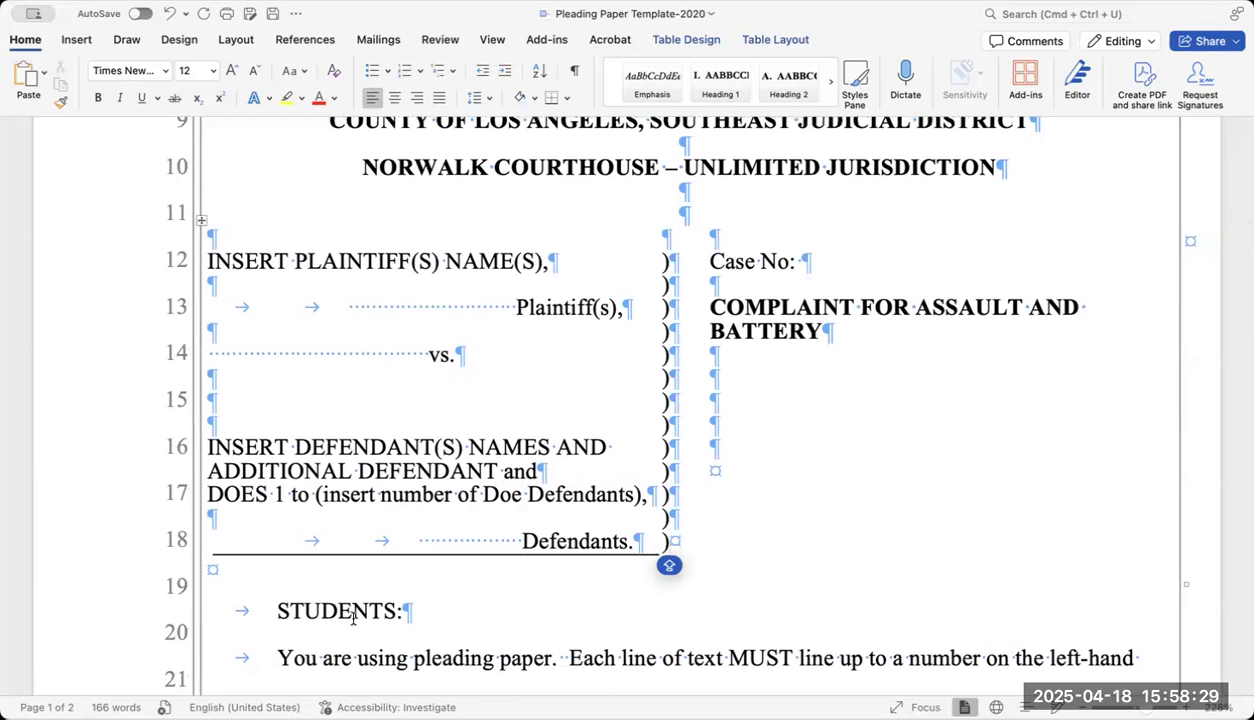
scroll(300, 580, "down", 2)
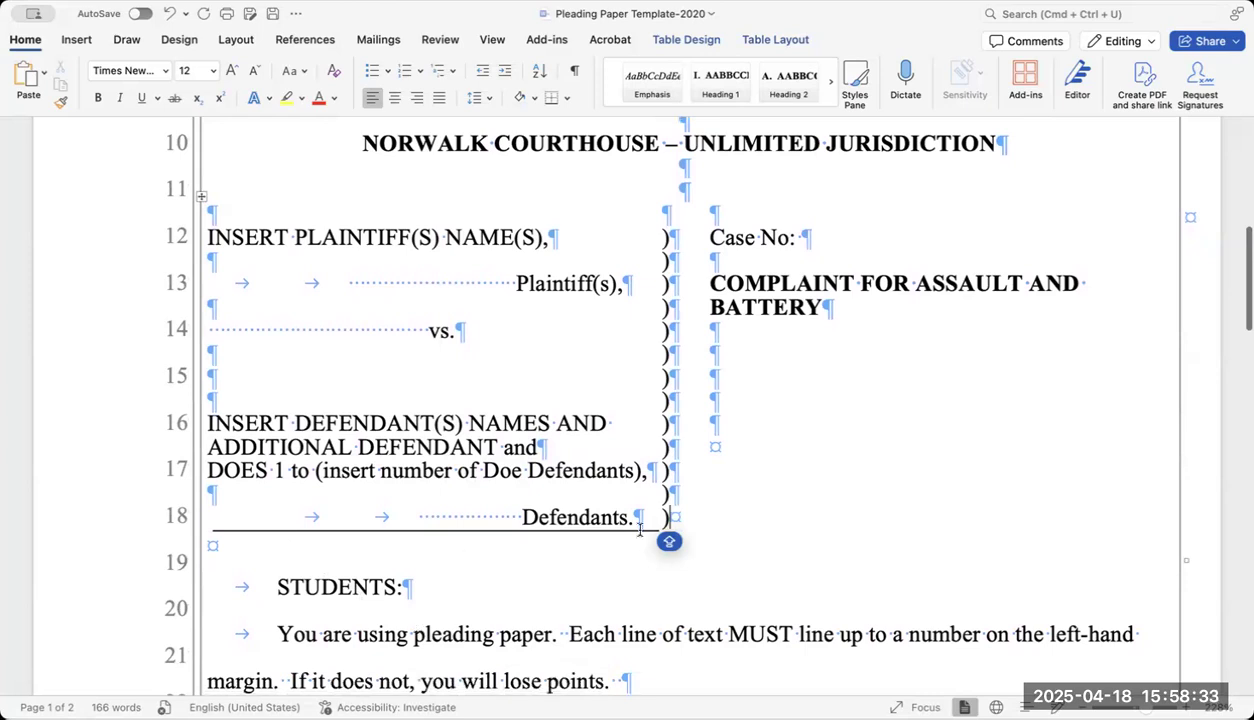
left_click(212, 548)
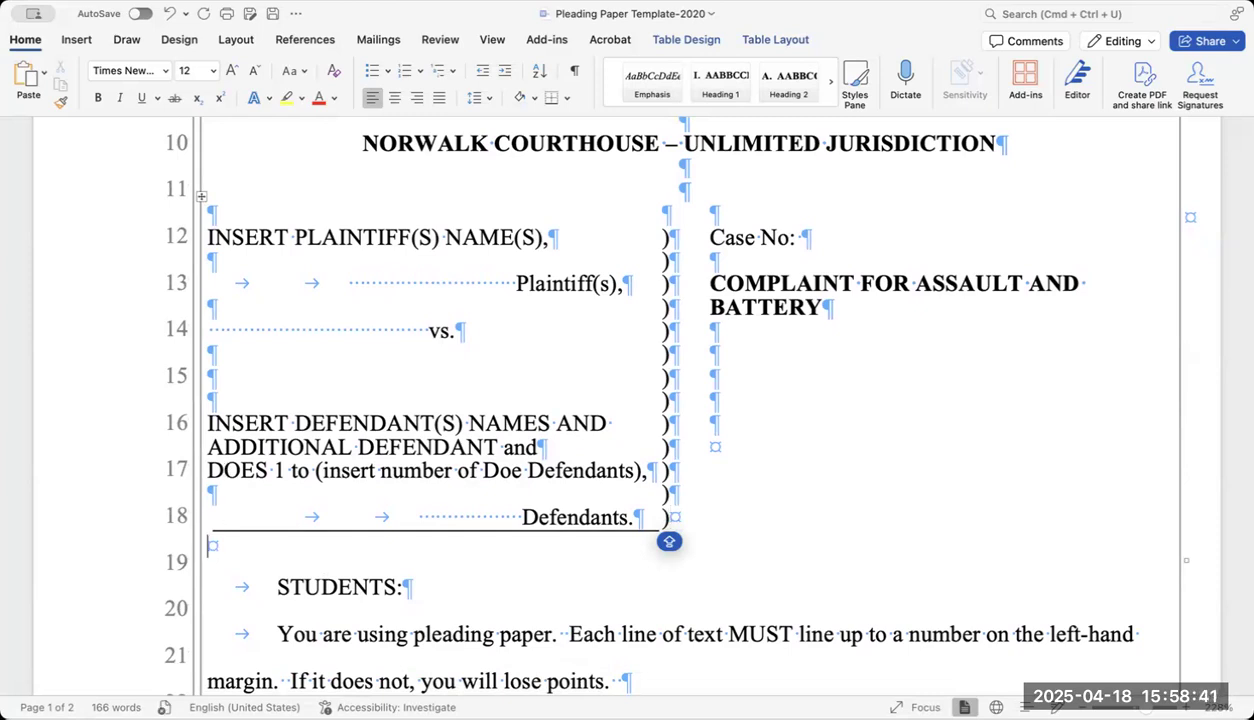
key("Return")
scroll(207, 580, "down", 3)
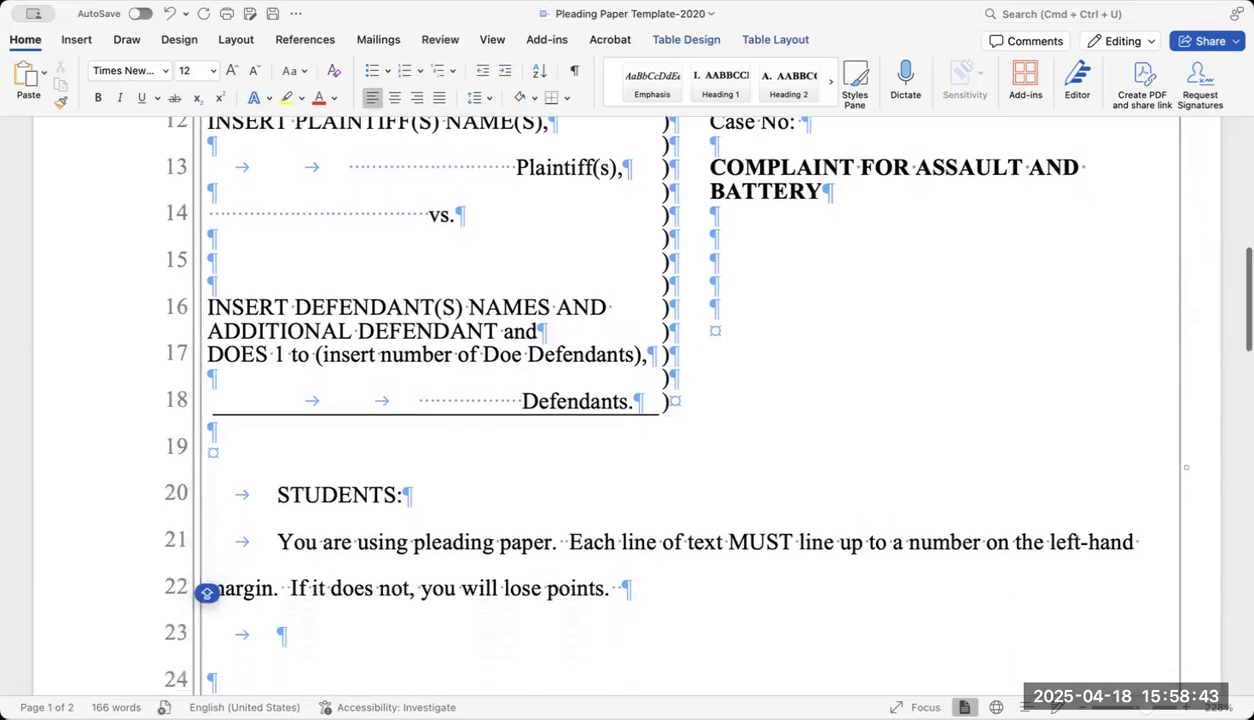
scroll(207, 592, "down", 9)
scroll(207, 310, "down", 8)
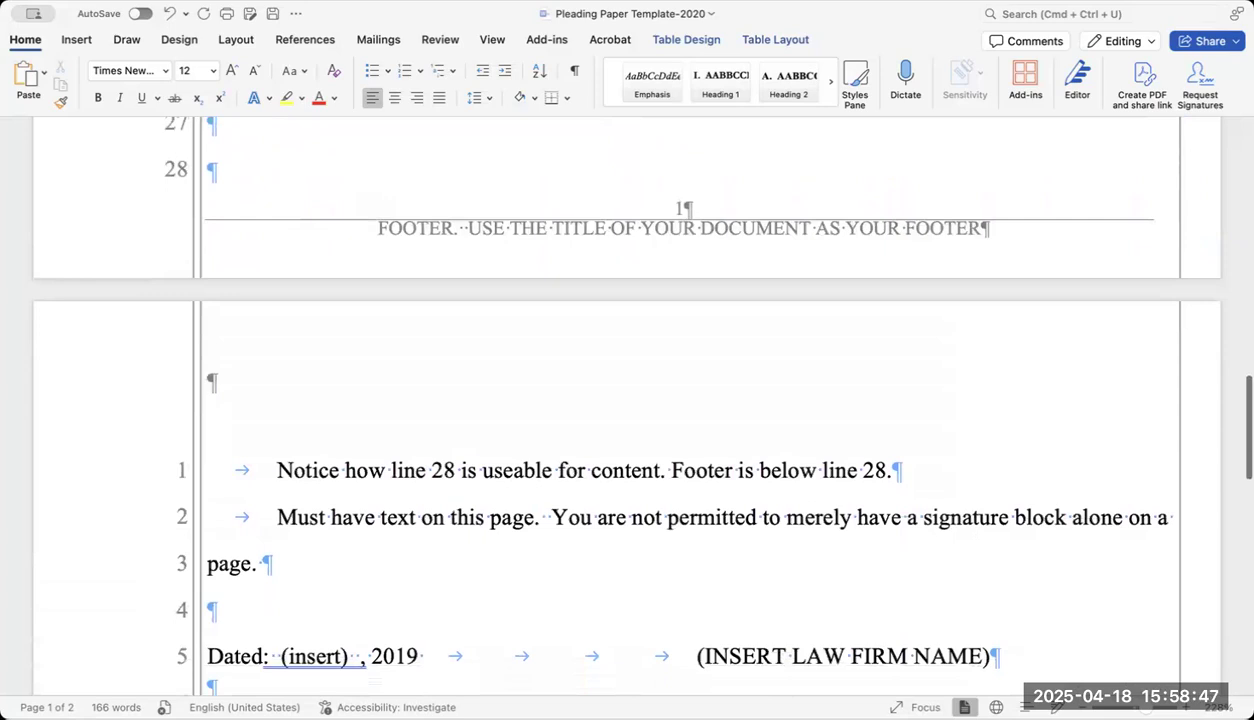
scroll(629, 398, "up", 3)
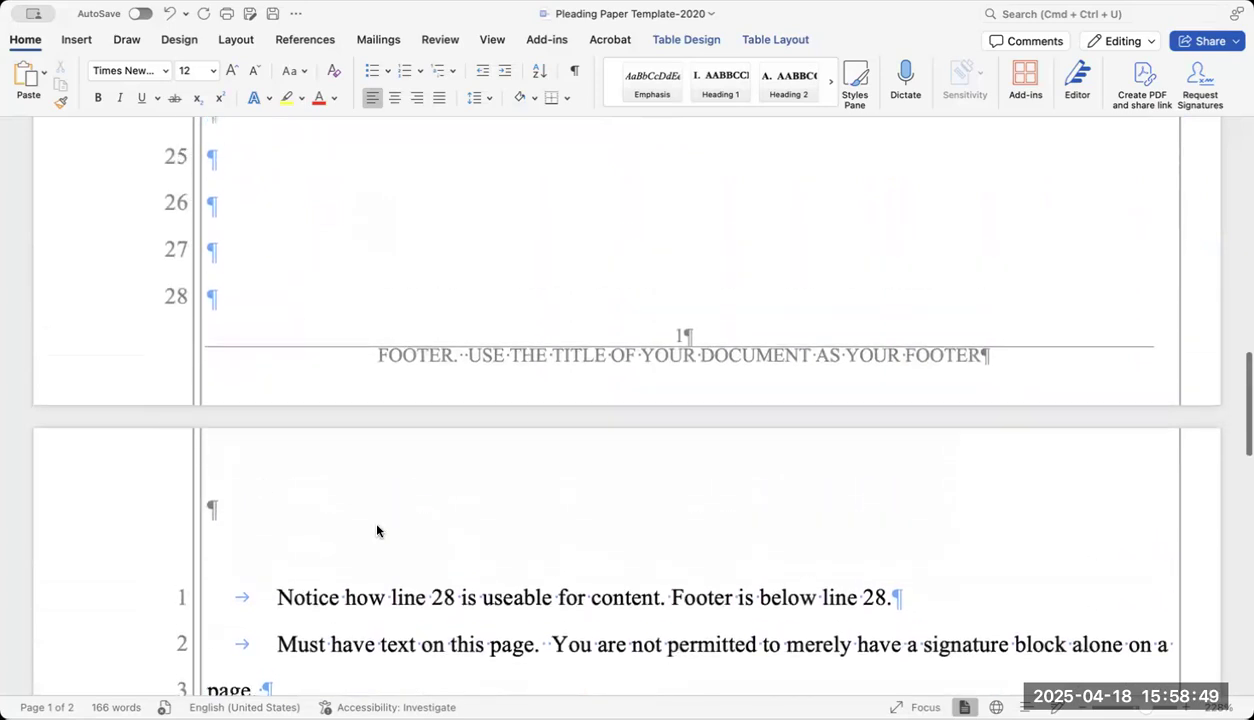
scroll(450, 612, "down", 2)
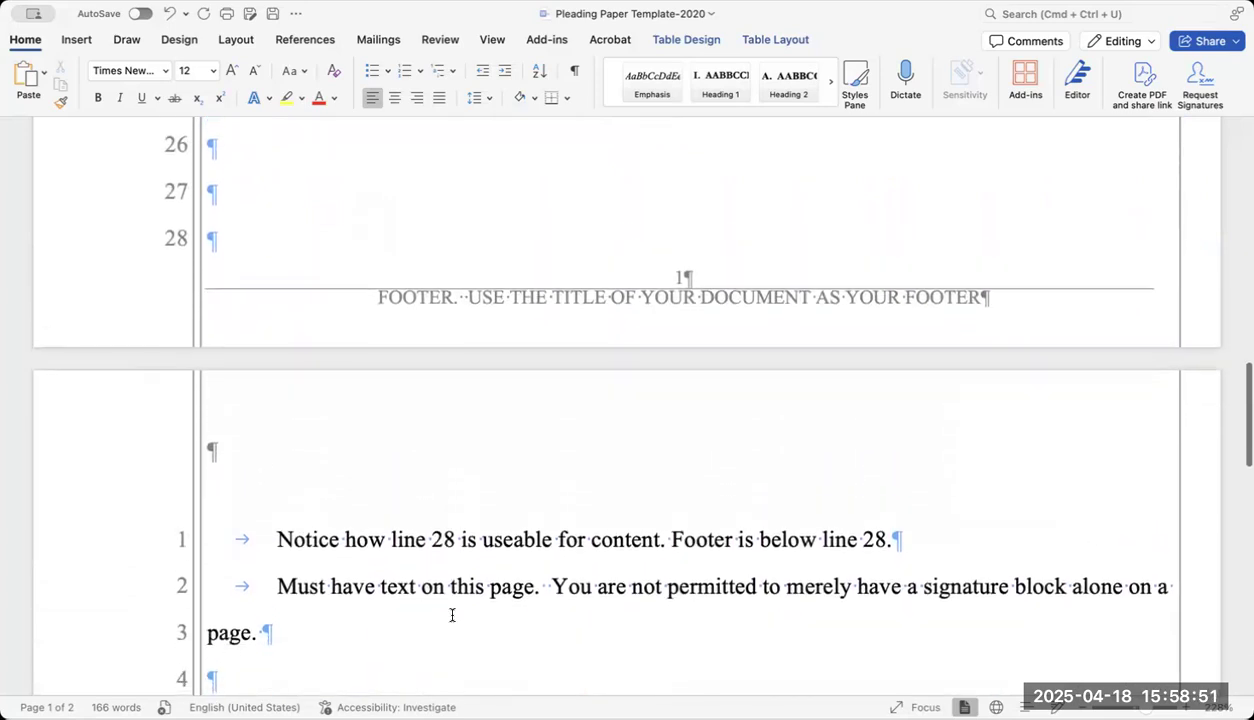
scroll(452, 615, "up", 2)
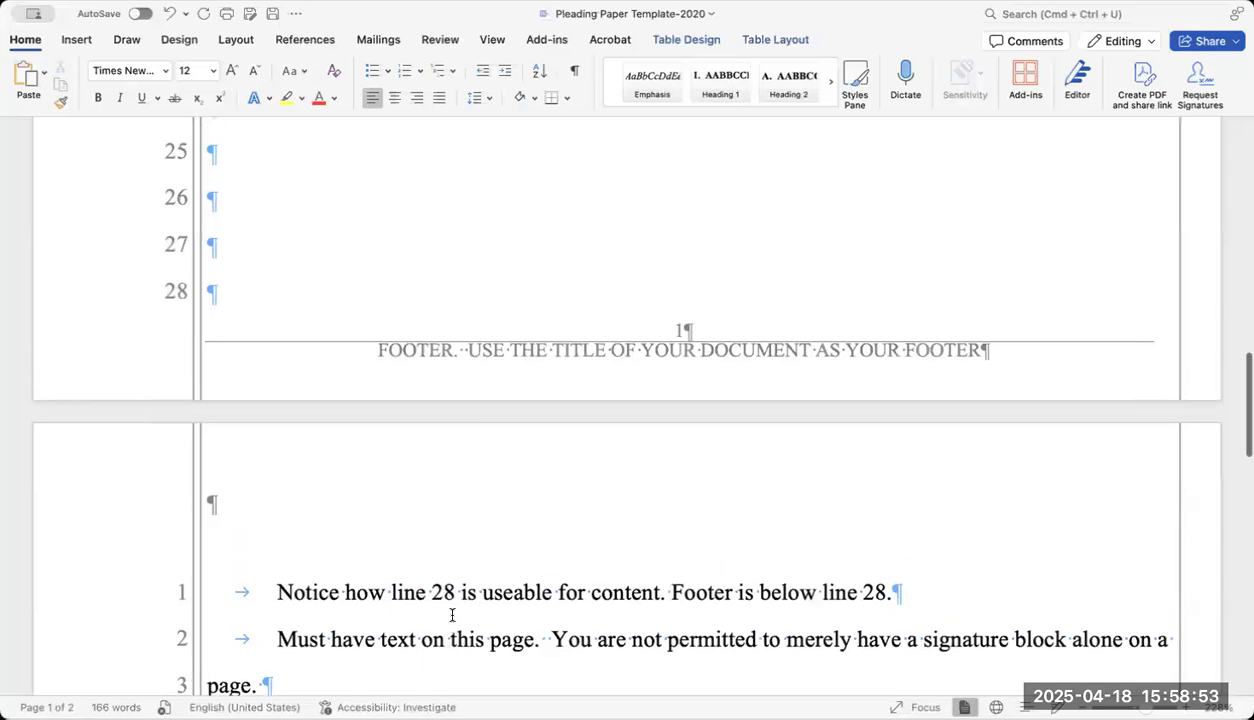
scroll(452, 615, "up", 1)
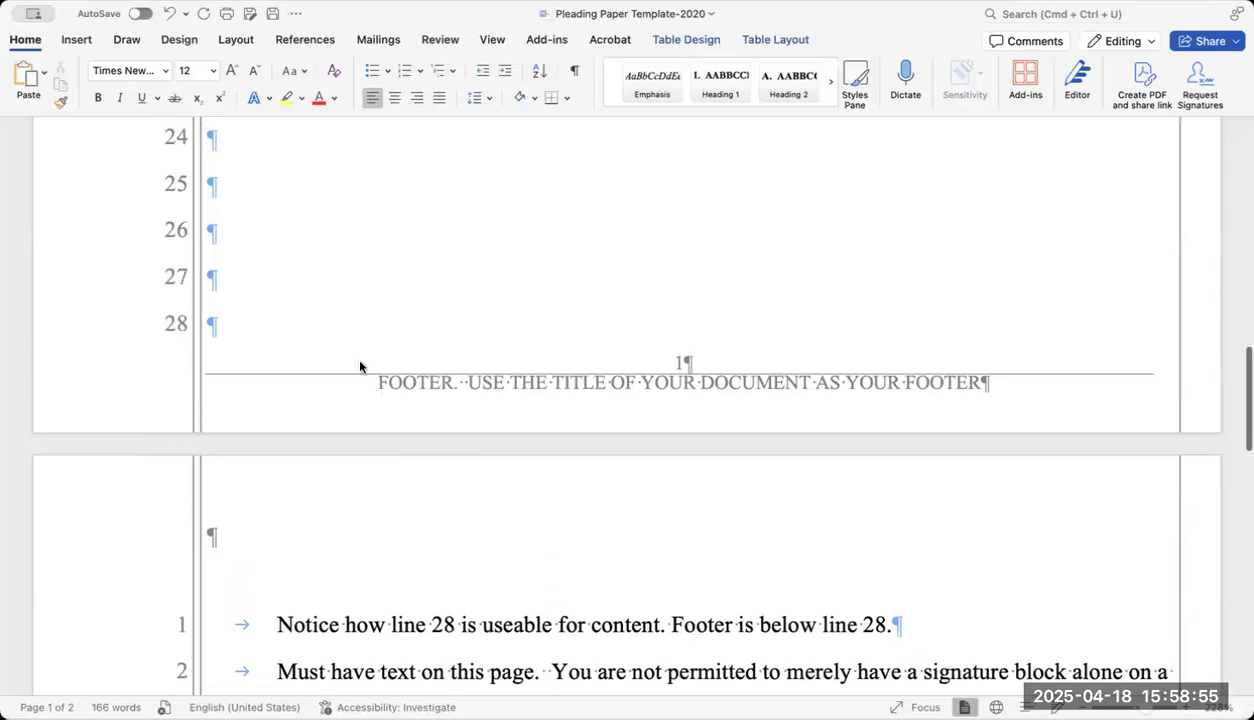
Pull the 'Notice how line 28…' sentence up onto empty line 28.
left_click(334, 326)
key("BackSpace")
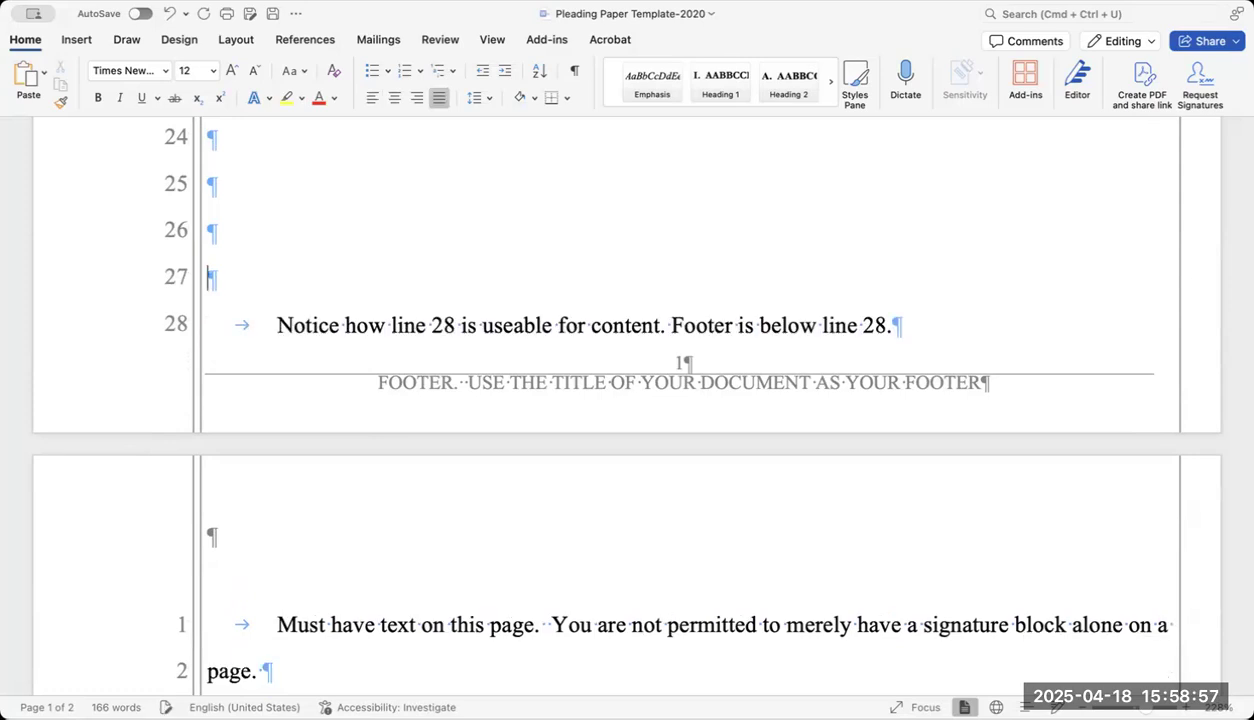
scroll(614, 400, "up", 5)
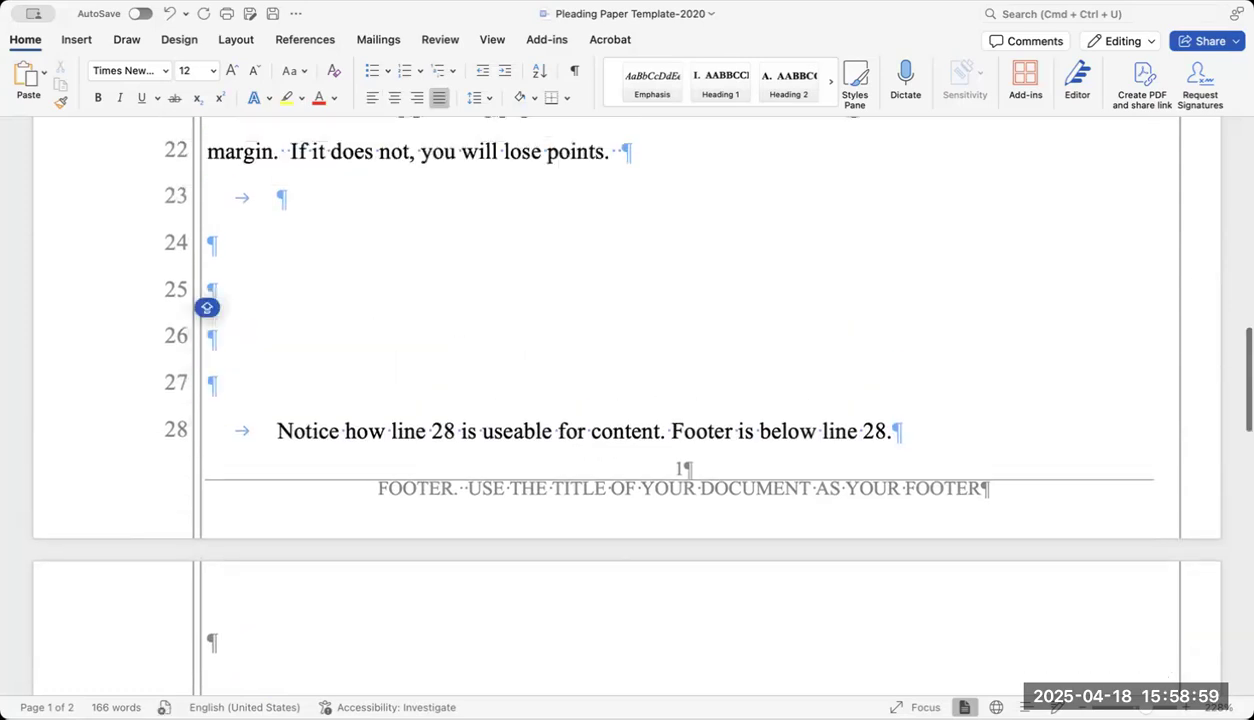
scroll(614, 400, "down", 1)
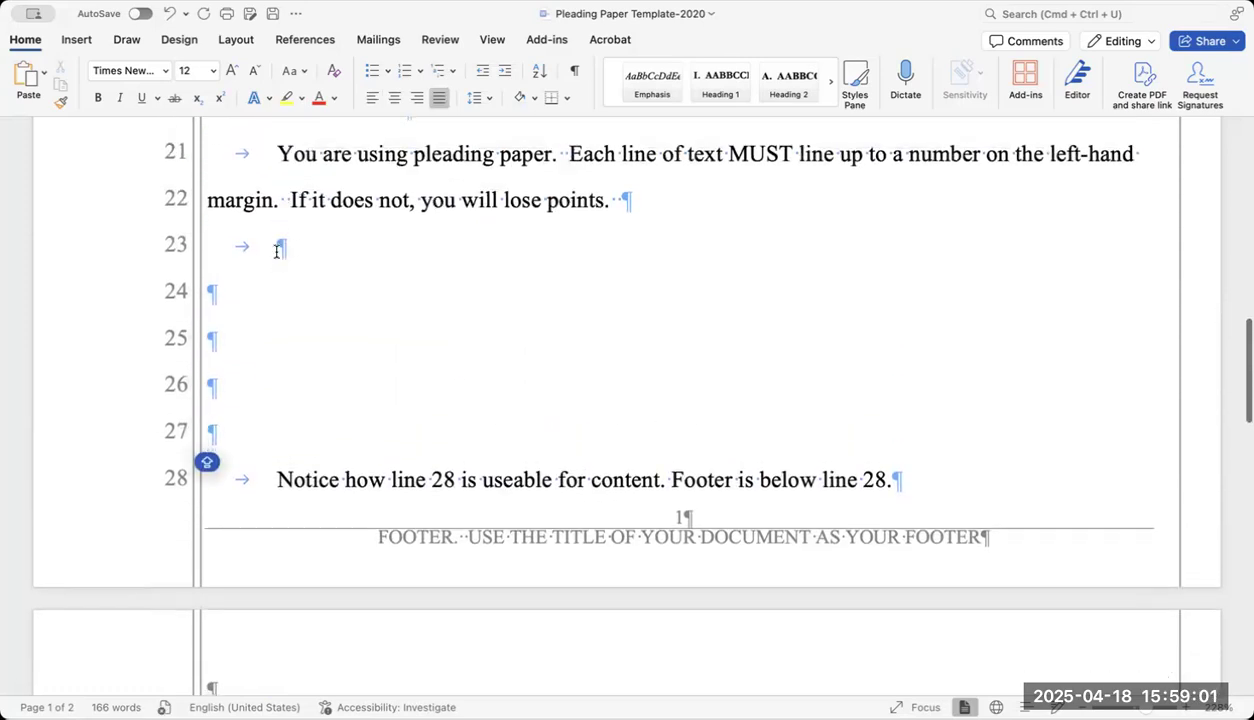
scroll(336, 252, "up", 4)
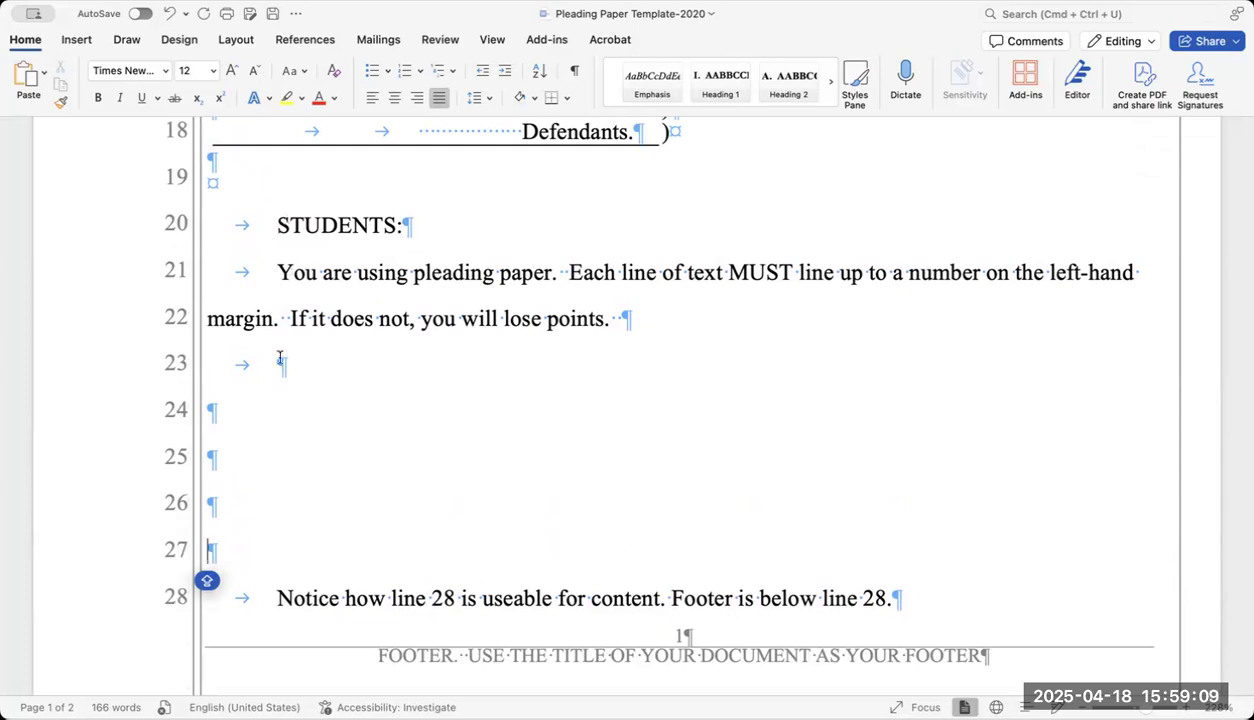
scroll(269, 404, "up", 1)
scroll(269, 404, "down", 5)
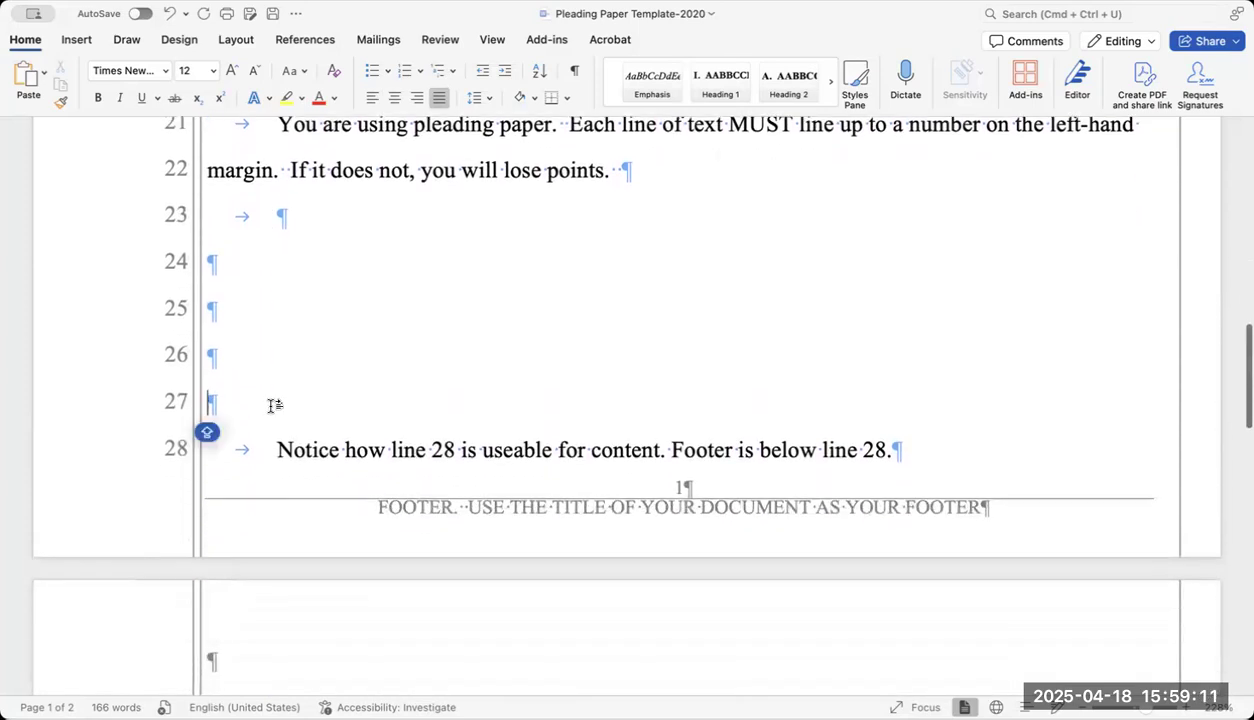
scroll(269, 404, "down", 7)
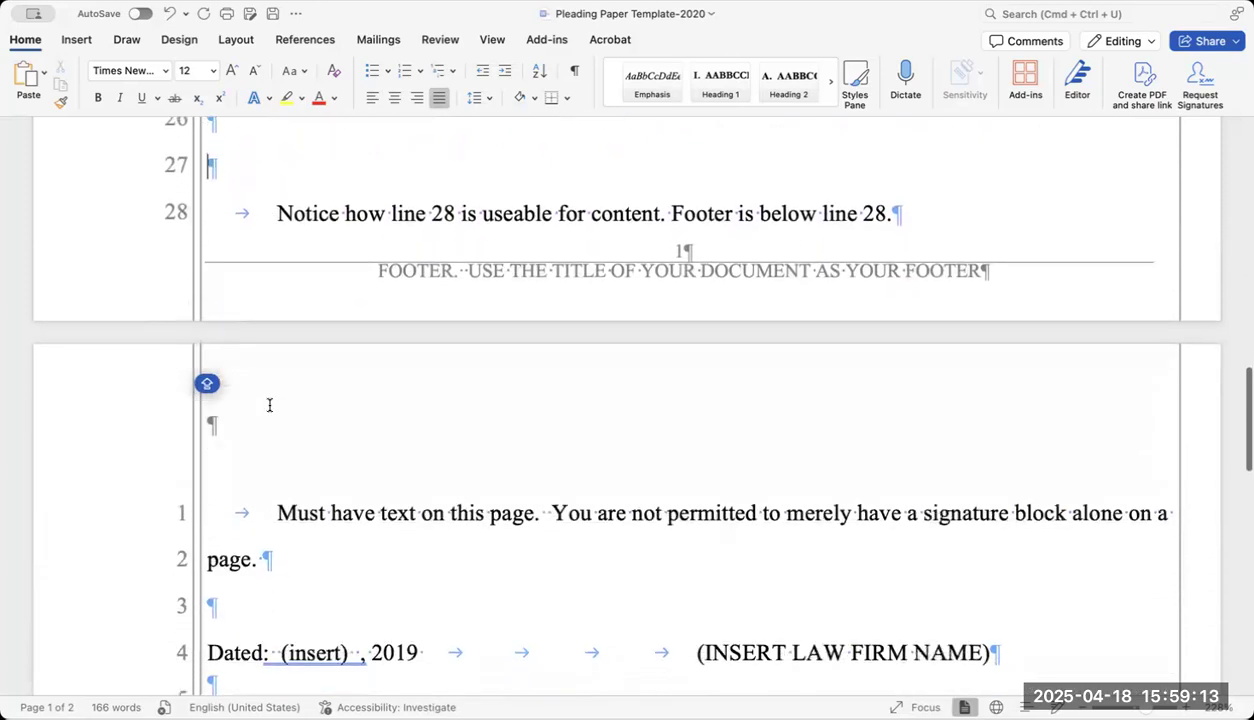
scroll(269, 404, "down", 1)
scroll(269, 404, "up", 5)
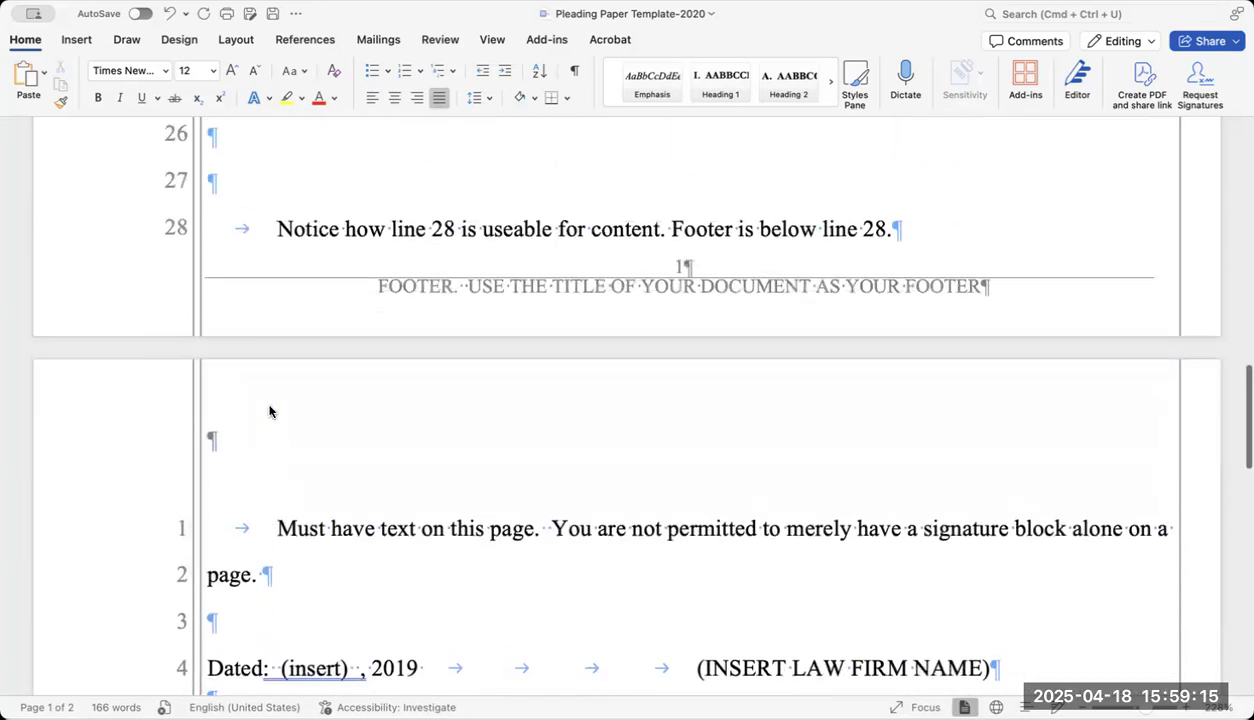
scroll(269, 404, "down", 3)
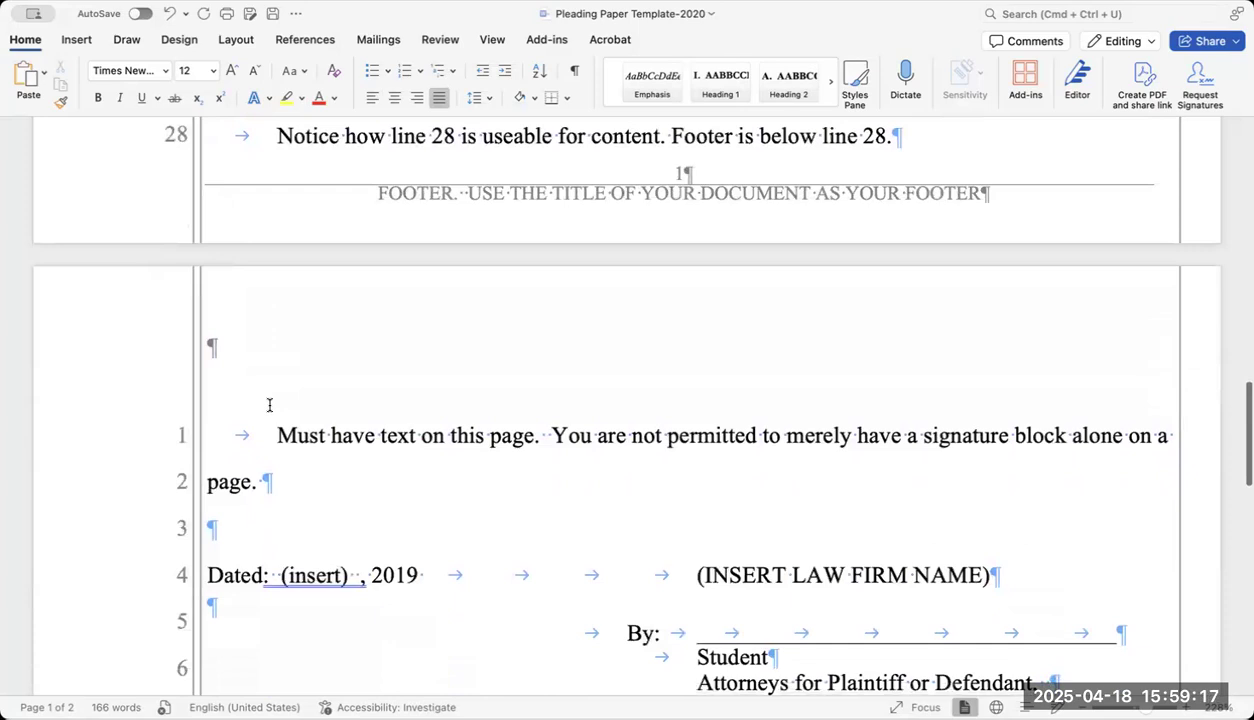
scroll(390, 490, "down", 3)
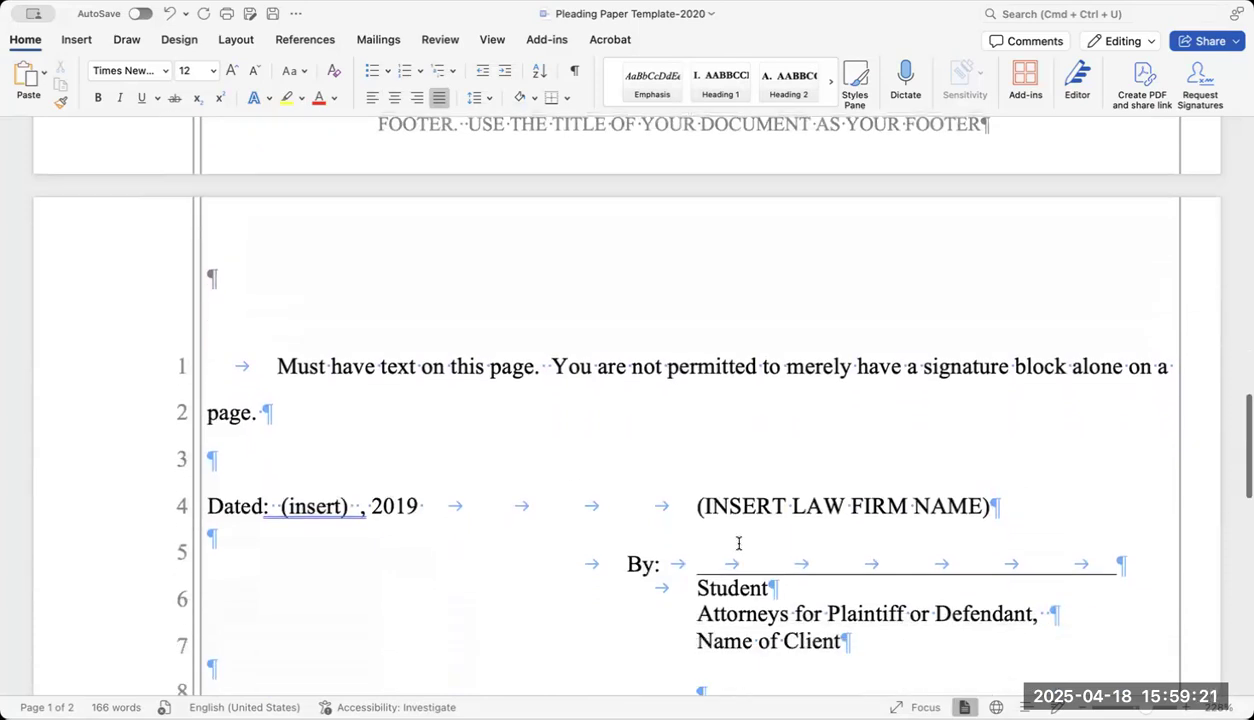
scroll(739, 545, "up", 5)
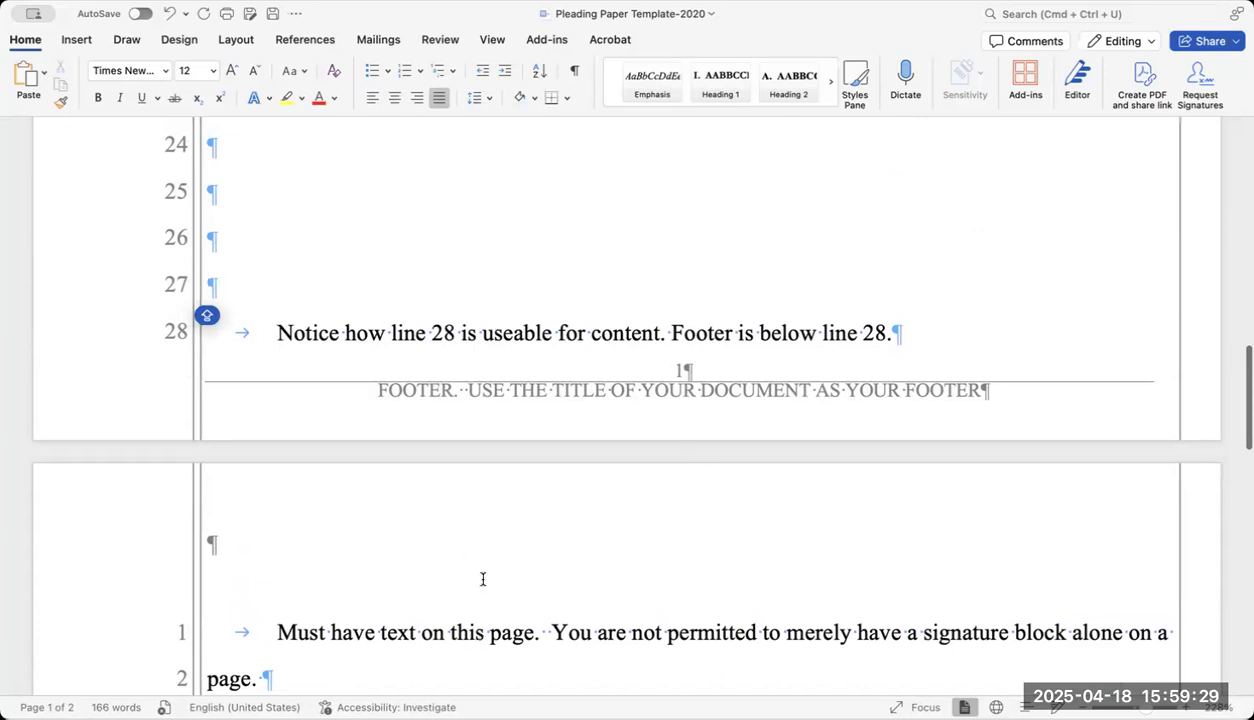
Delete the selected Notice sentence and clear stray characters, leaving Caps Lock on.
left_click_drag(935, 319, 311, 333)
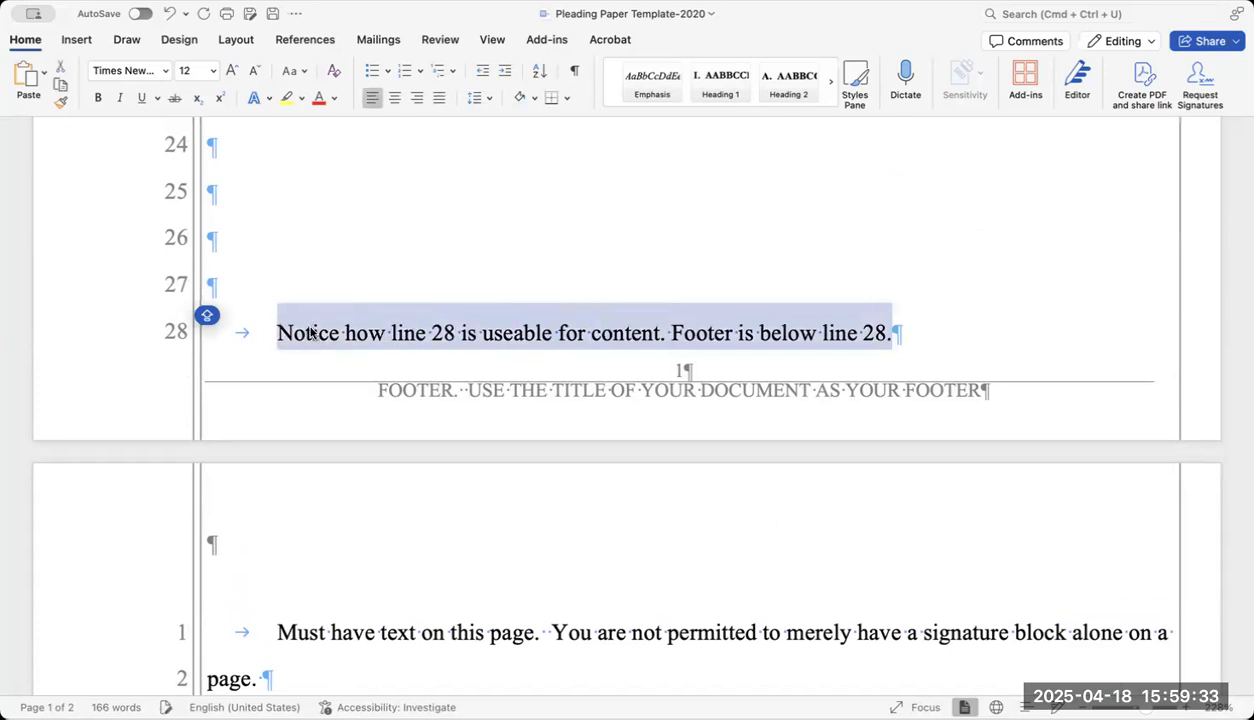
key("BackSpace")
key("Caps_Lock")
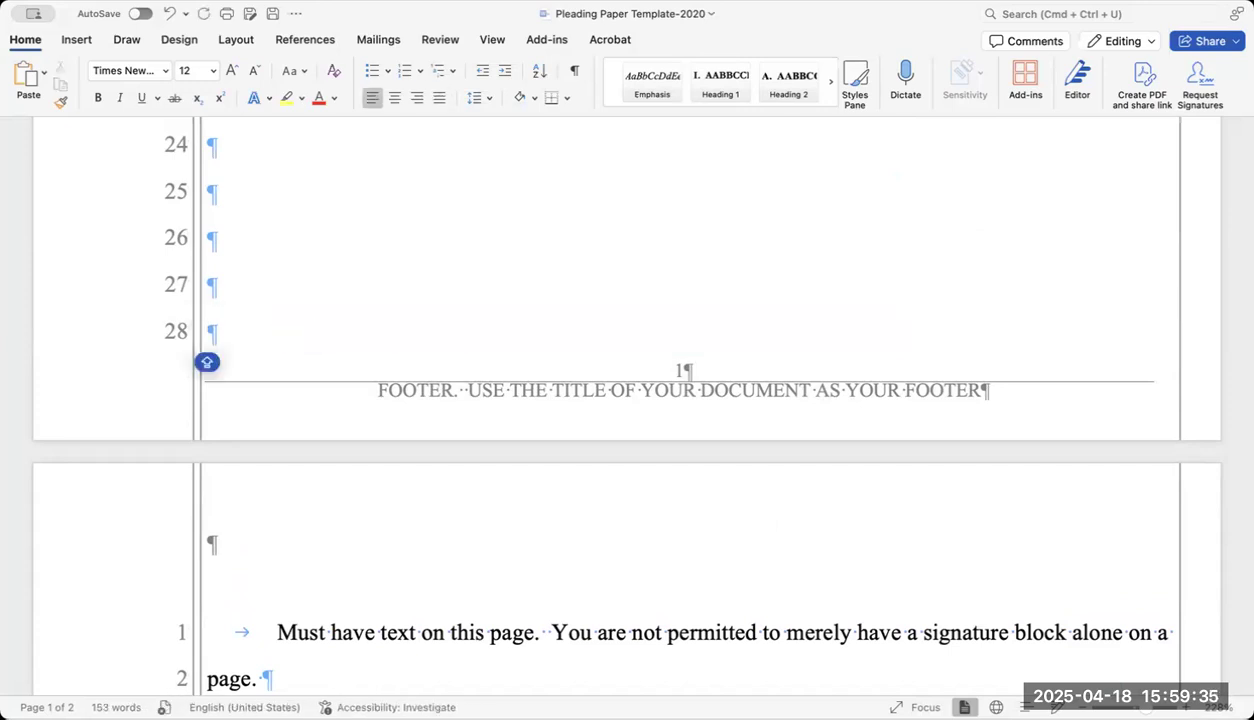
type("I")
key("BackSpace")
key("BackSpace")
type("\\")
scroll(512, 571, "down", 3)
scroll(513, 572, "down", 3)
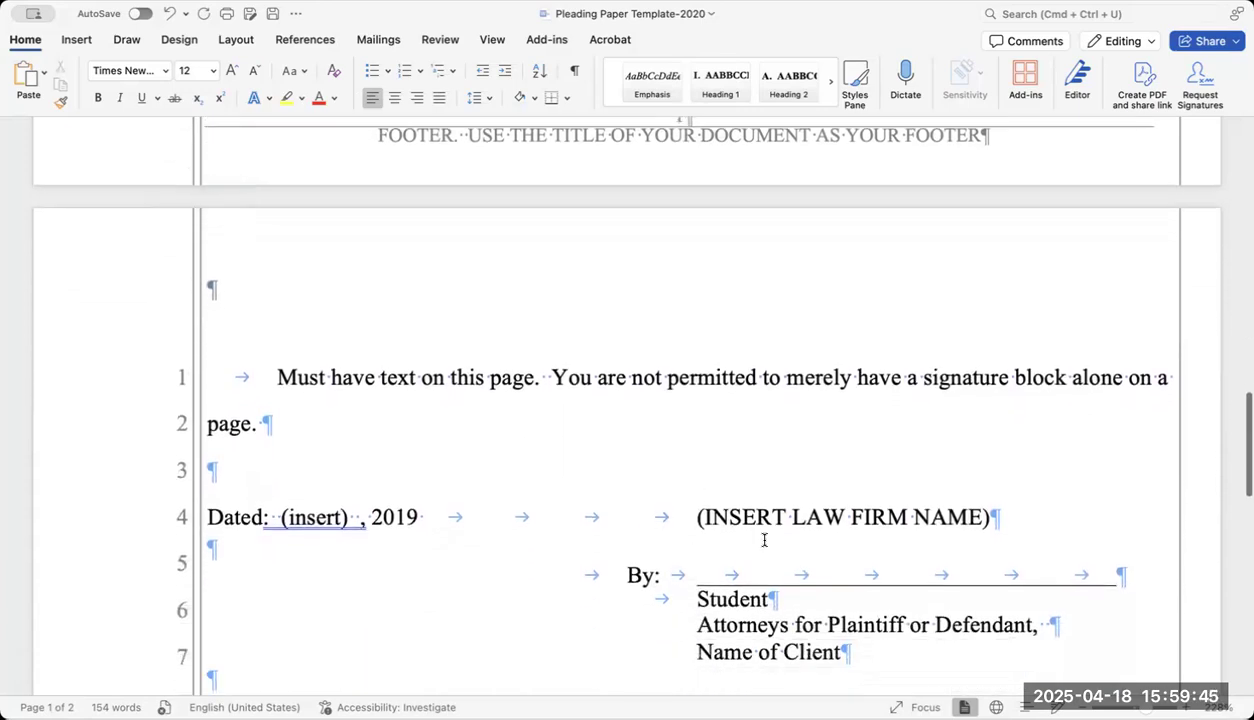
scroll(745, 592, "down", 1)
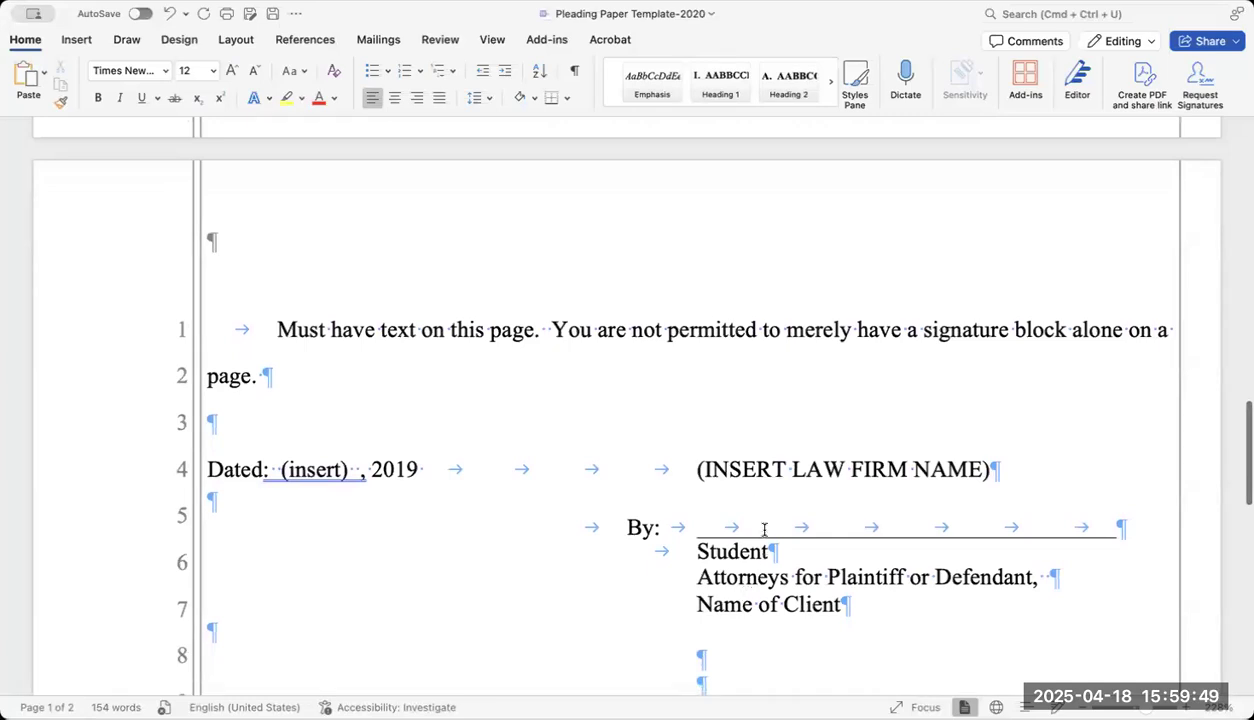
Remove 'or Defendant' so the signature line reads Attorneys for Plaintiff.
left_click(691, 470)
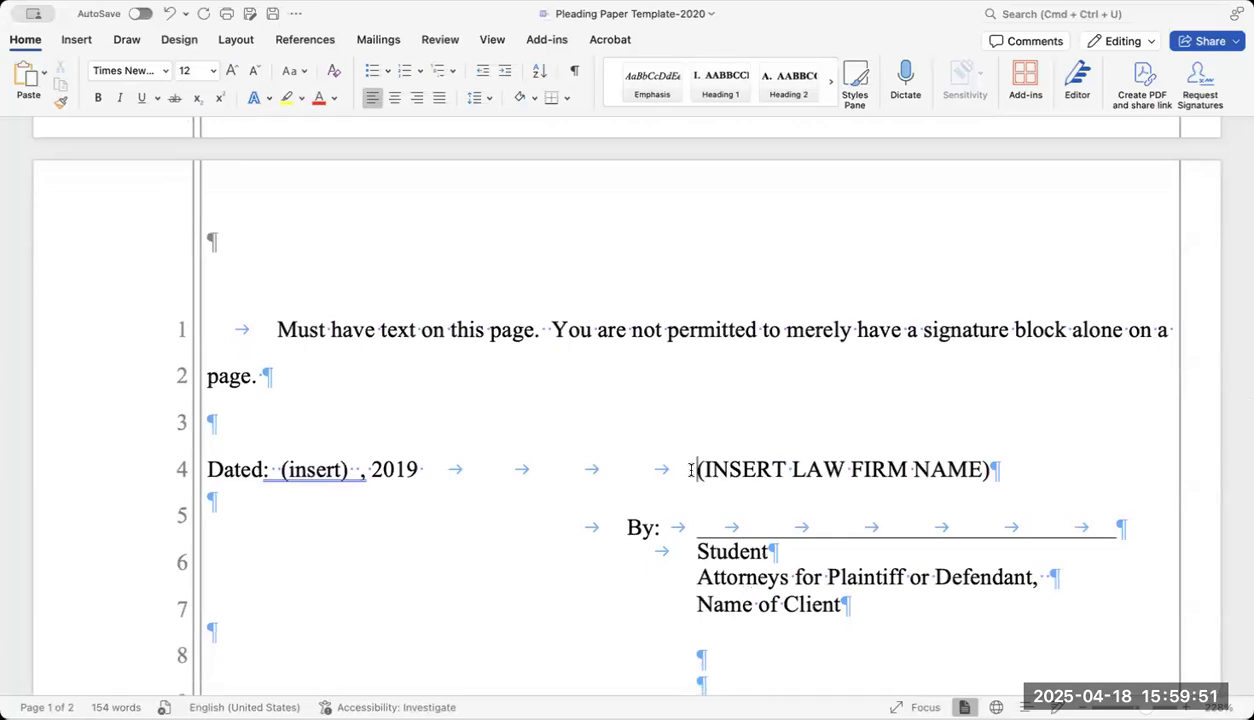
key("super+j")
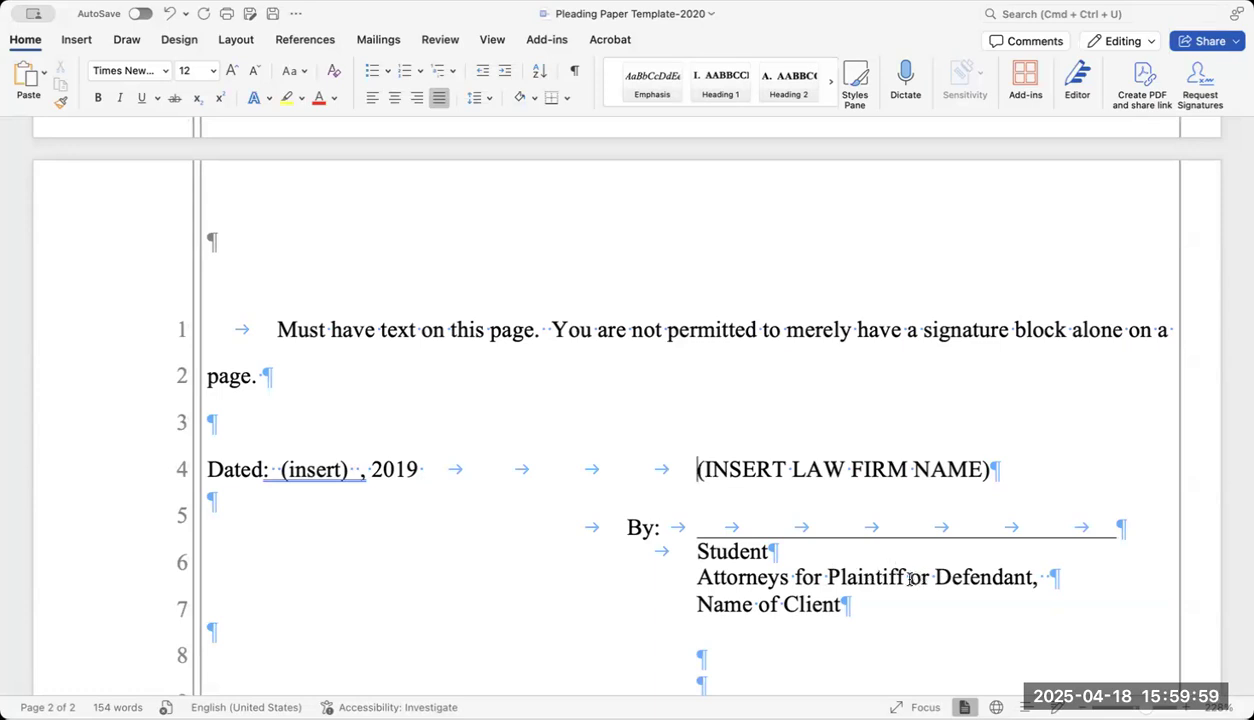
left_click_drag(910, 578, 1030, 578)
key("BackSpace")
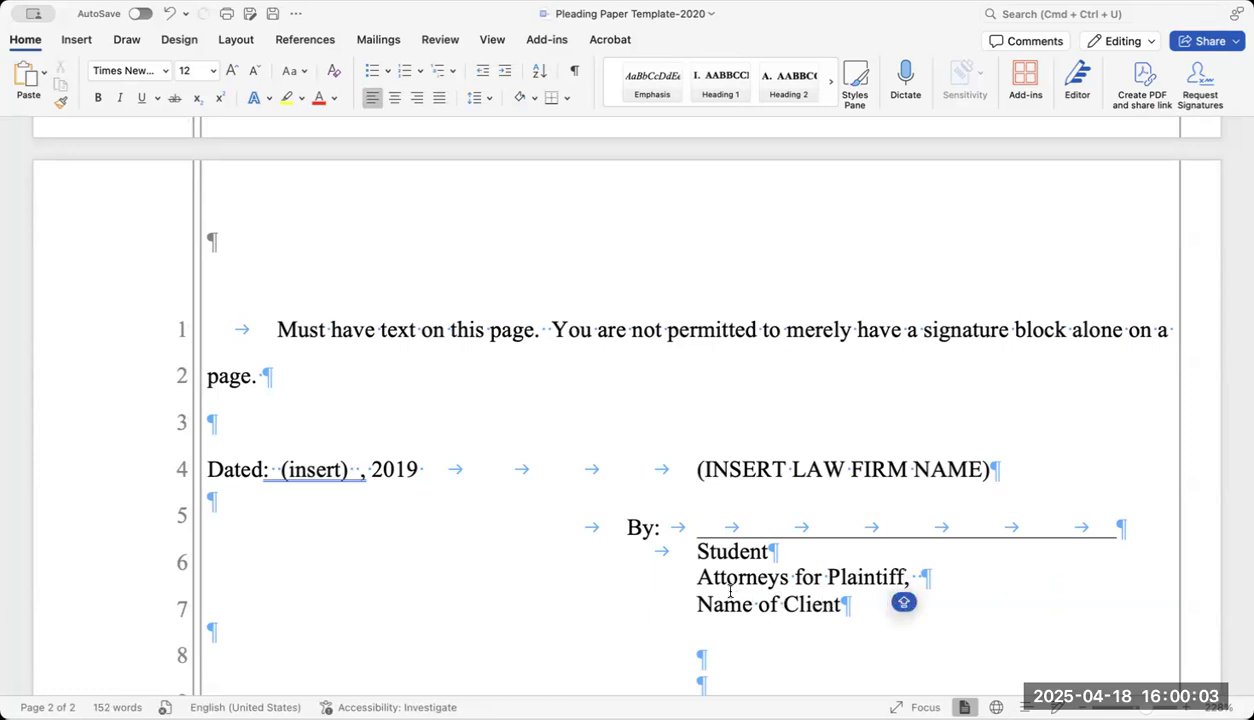
Replace 'Name of Client' with the client's name in capitals.
left_click_drag(842, 604, 700, 604)
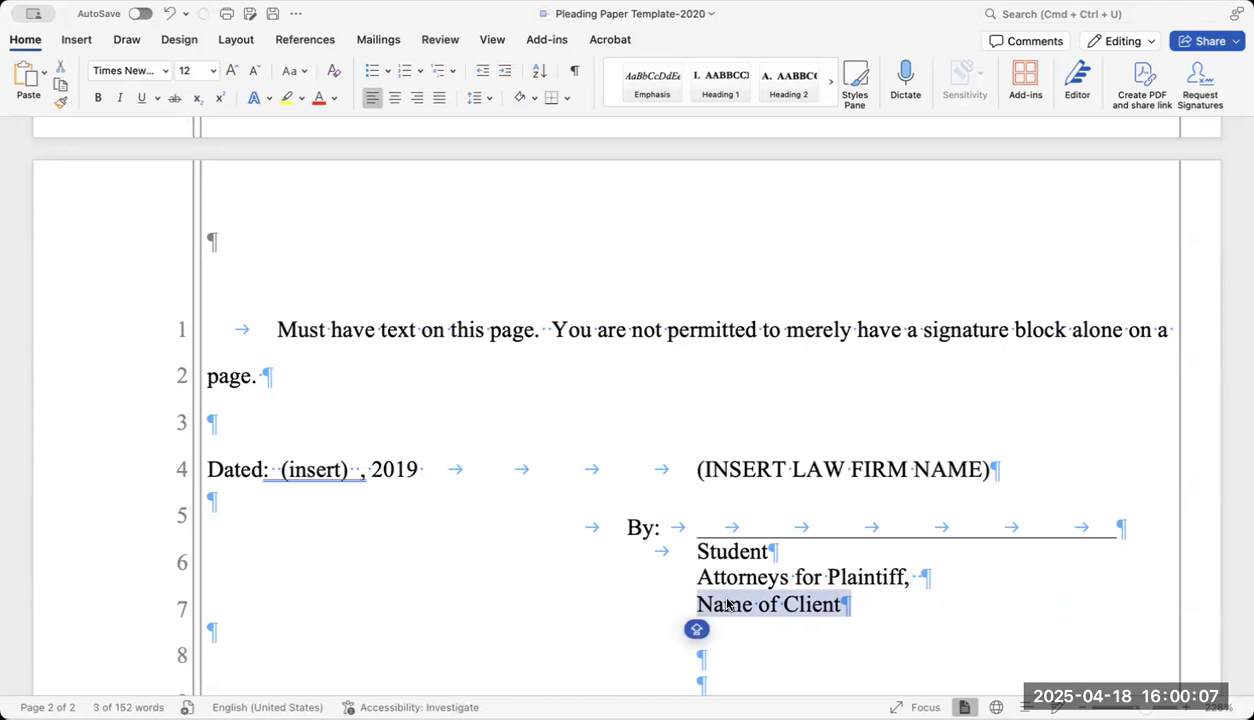
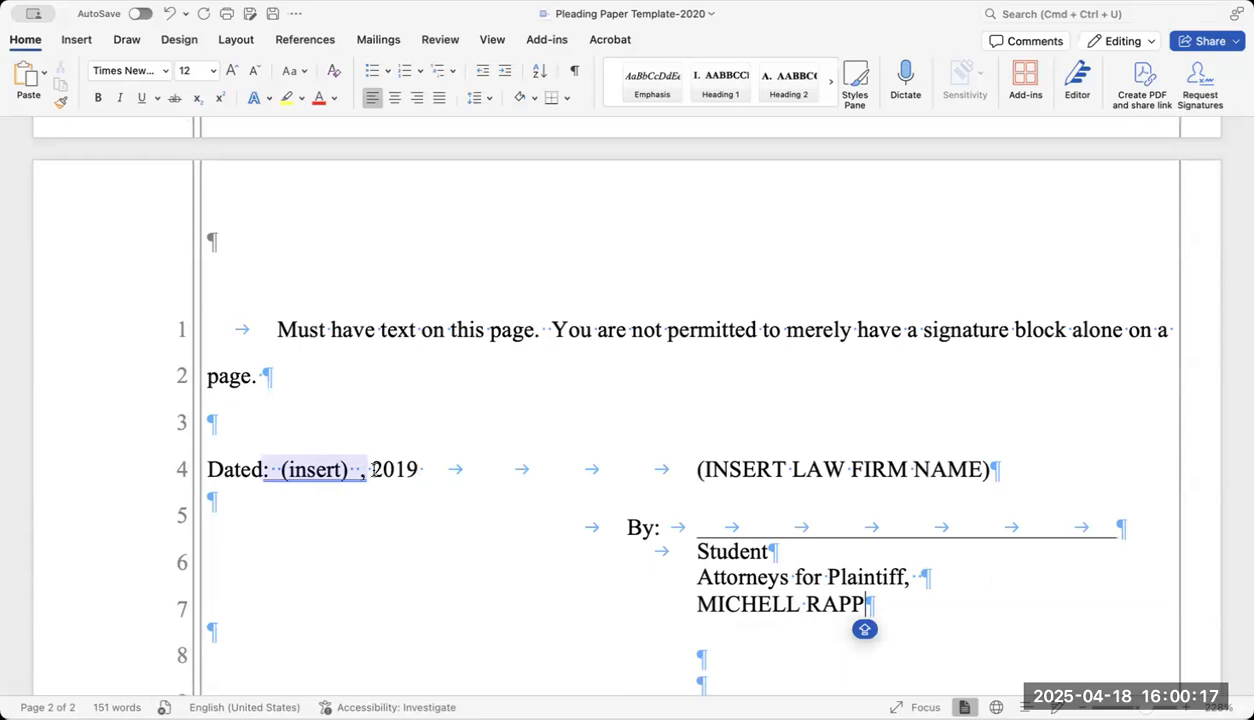
left_click(423, 469)
Make the Dated line read April 31, 2024, typing December first and swapping the month.
key("BackSpace")
key("BackSpace")
key("BackSpace")
key("BackSpace")
key("BackSpace")
key("BackSpace")
key("BackSpace")
key("BackSpace")
key("BackSpace")
key("BackSpace")
key("BackSpace")
key("BackSpace")
key("BackSpace")
key("BackSpace")
key("BackSpace")
key("BackSpace")
key("BackSpace")
type("DECEMB")
key("BackSpace")
key("BackSpace")
key("BackSpace")
key("BackSpace")
key("BackSpace")
type("ec")
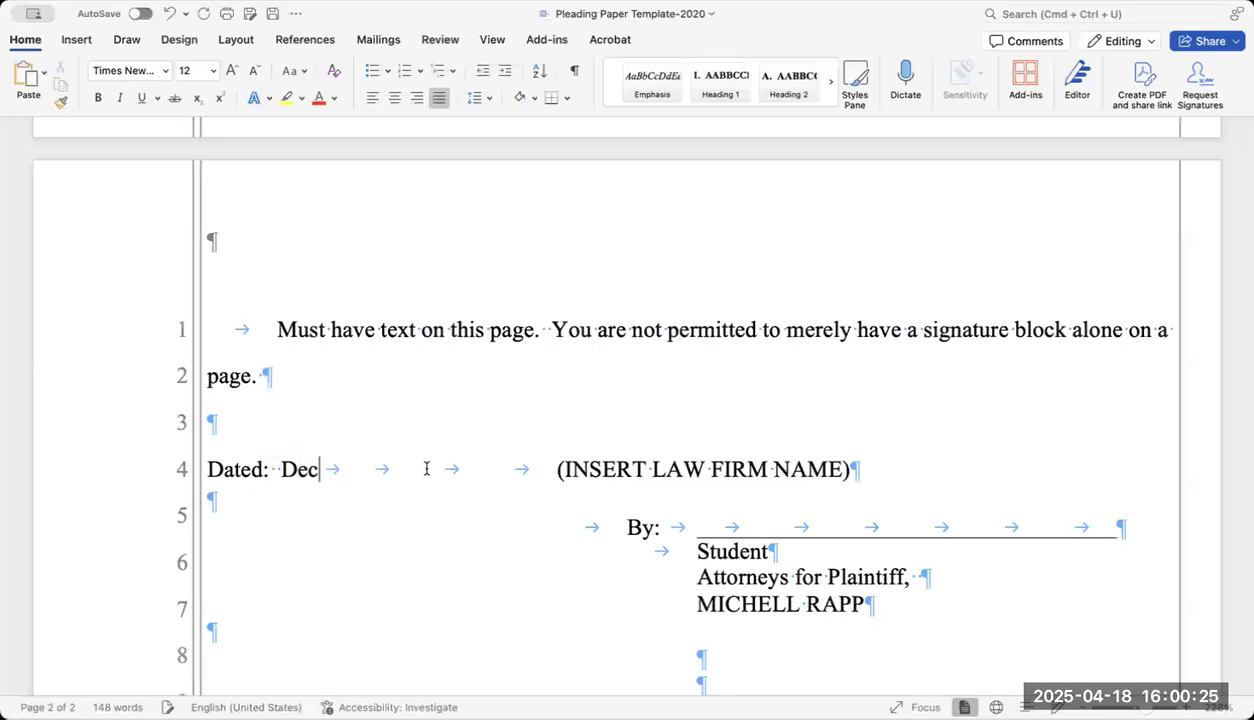
type("ember 31, 202")
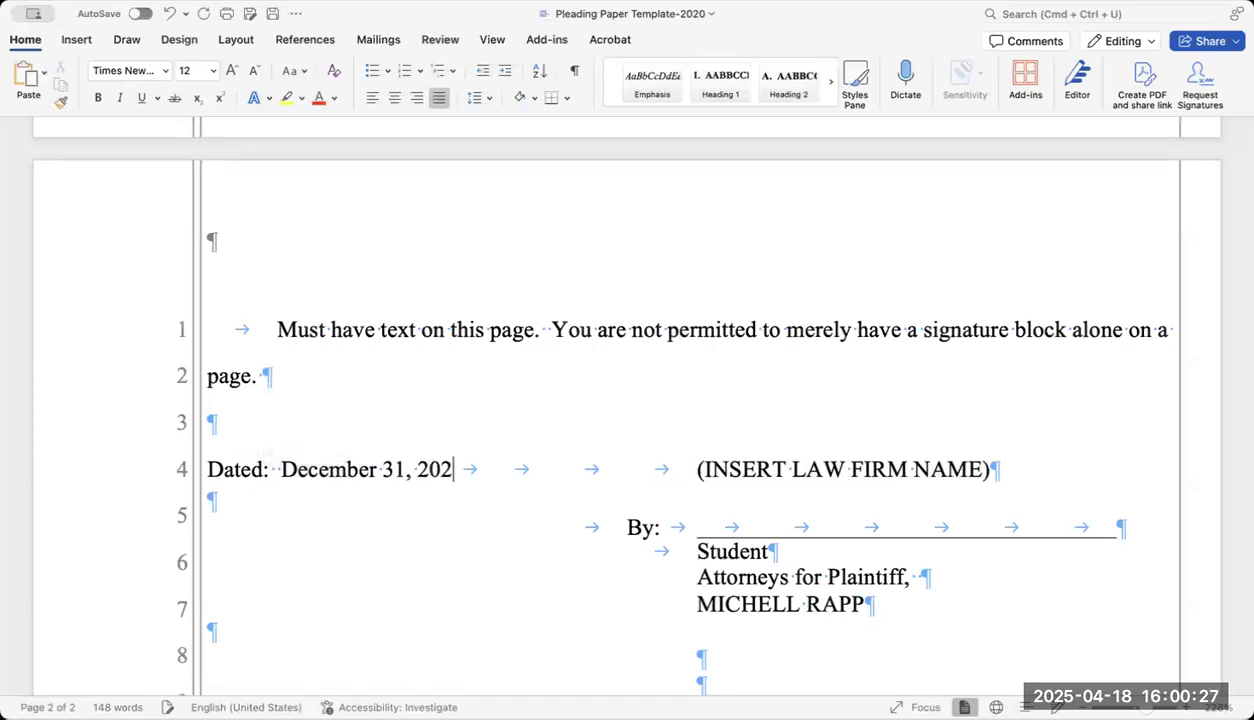
type("4")
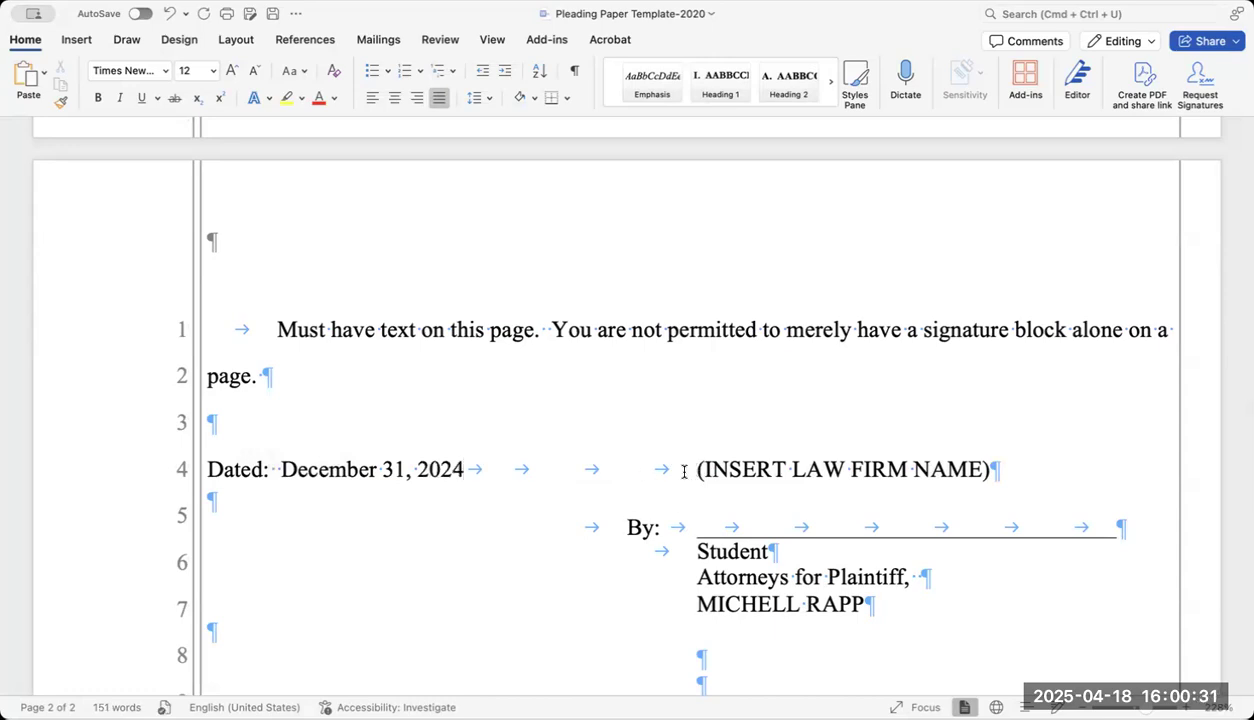
left_click(684, 470)
left_click_drag(377, 470, 284, 474)
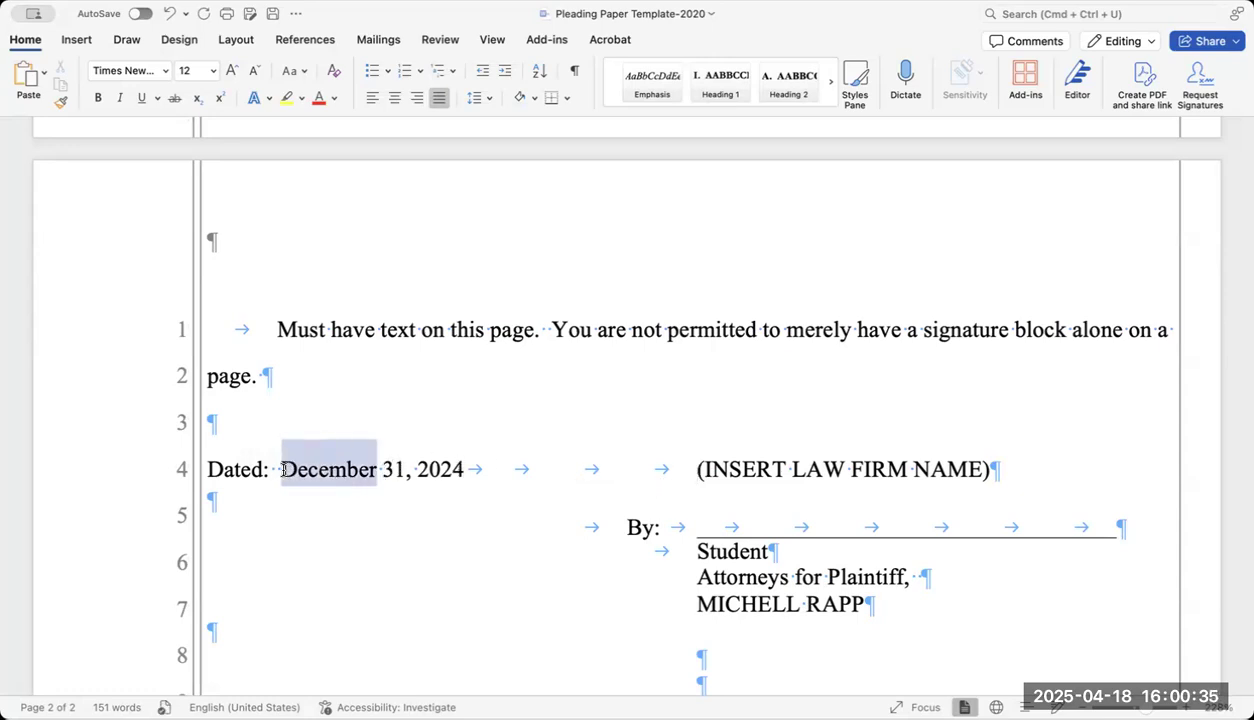
type("April")
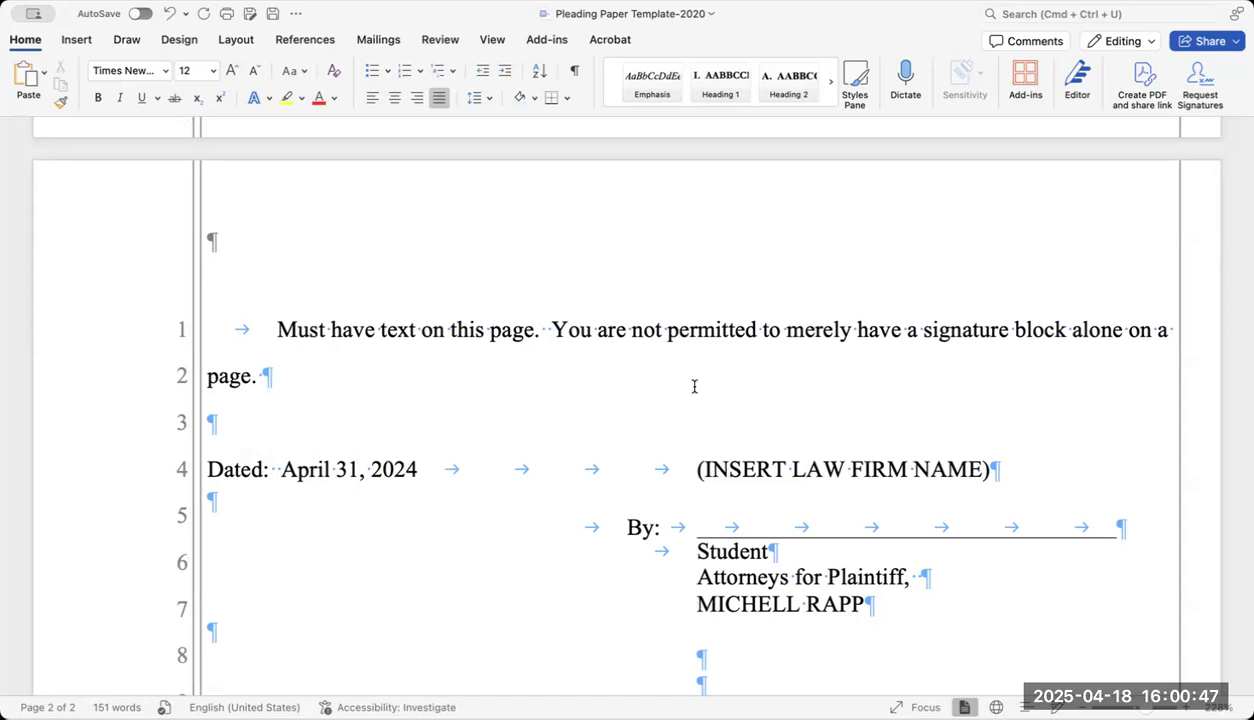
Edit the page footer, overwriting its placeholder with COMPLAINT FOR ASSAULT AND BATTERY.
scroll(724, 610, "down", 2)
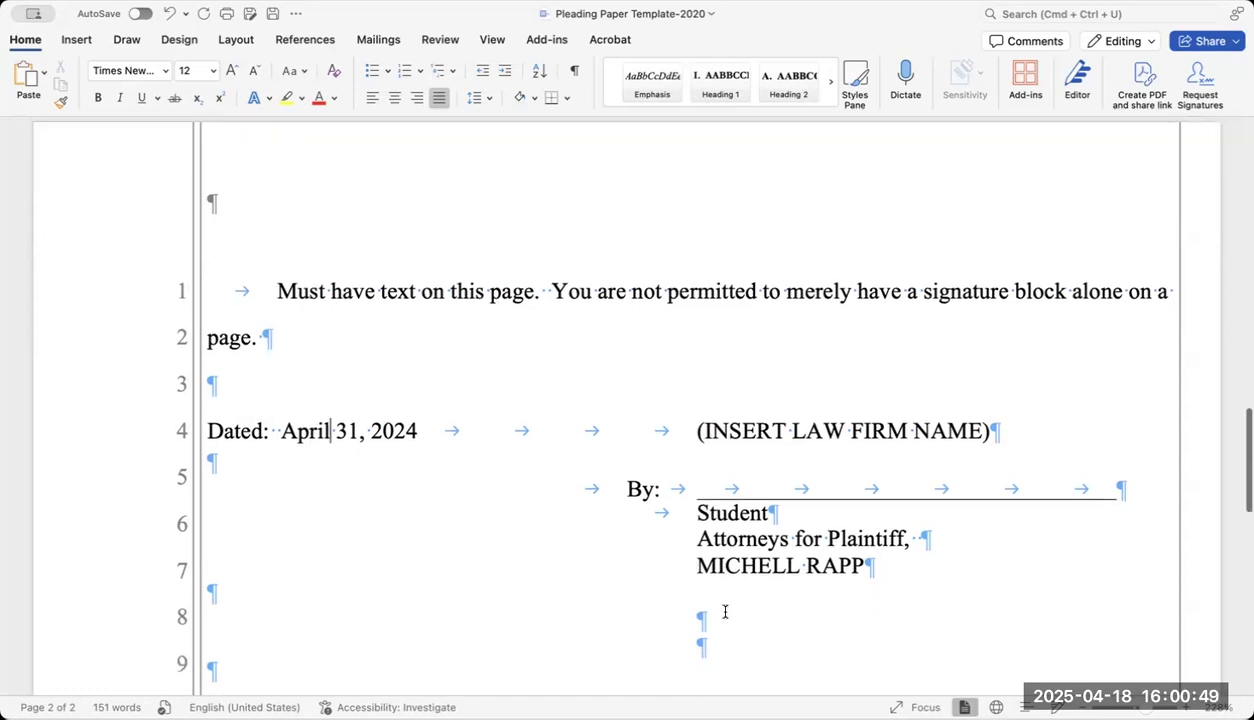
scroll(723, 608, "up", 5)
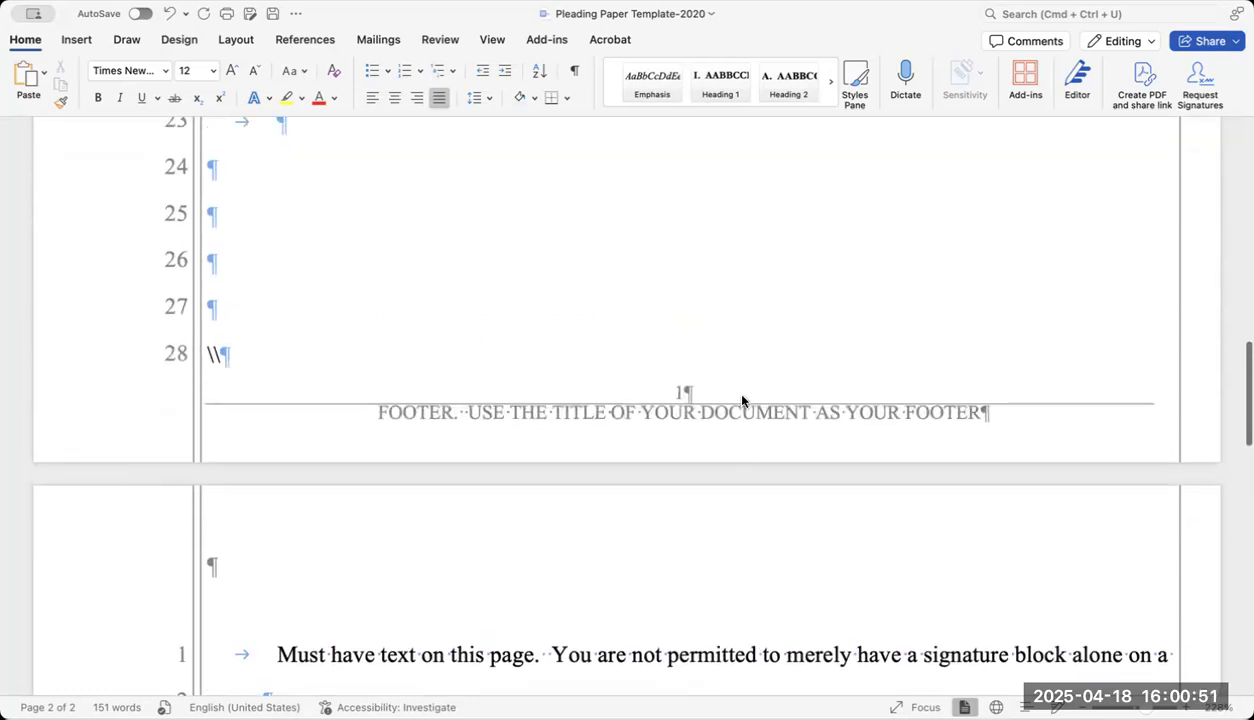
left_click(650, 422)
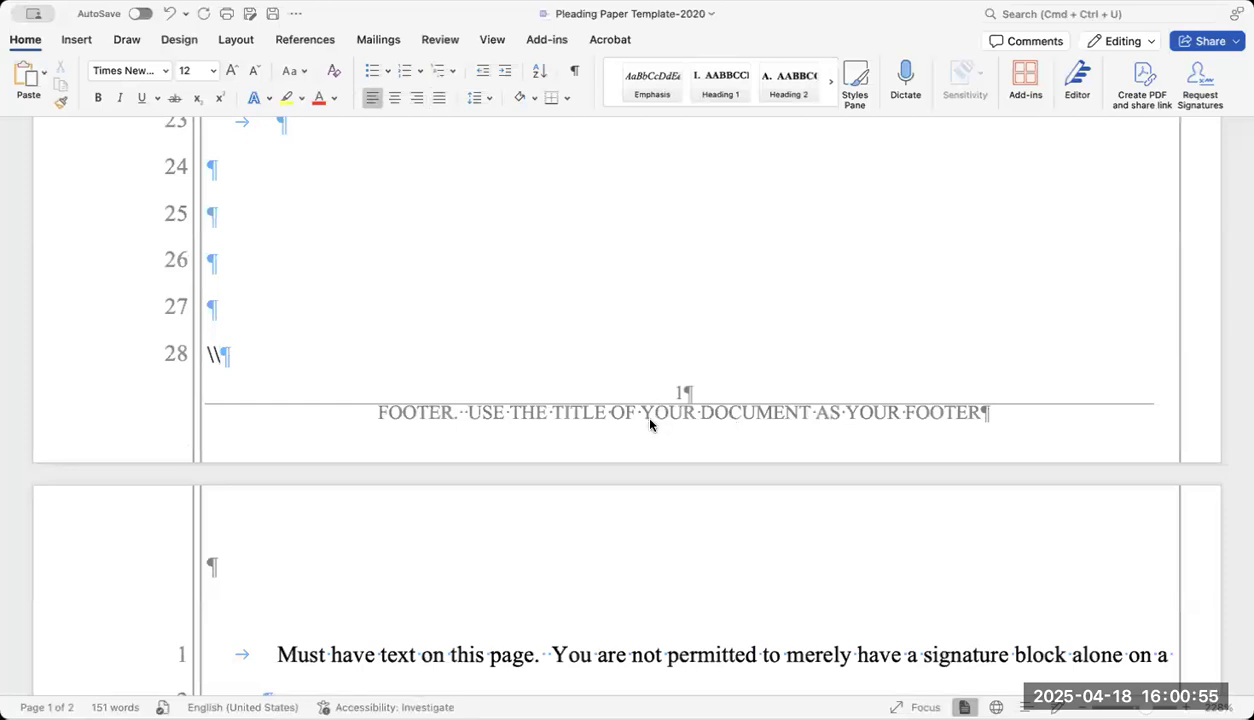
double_click(650, 423)
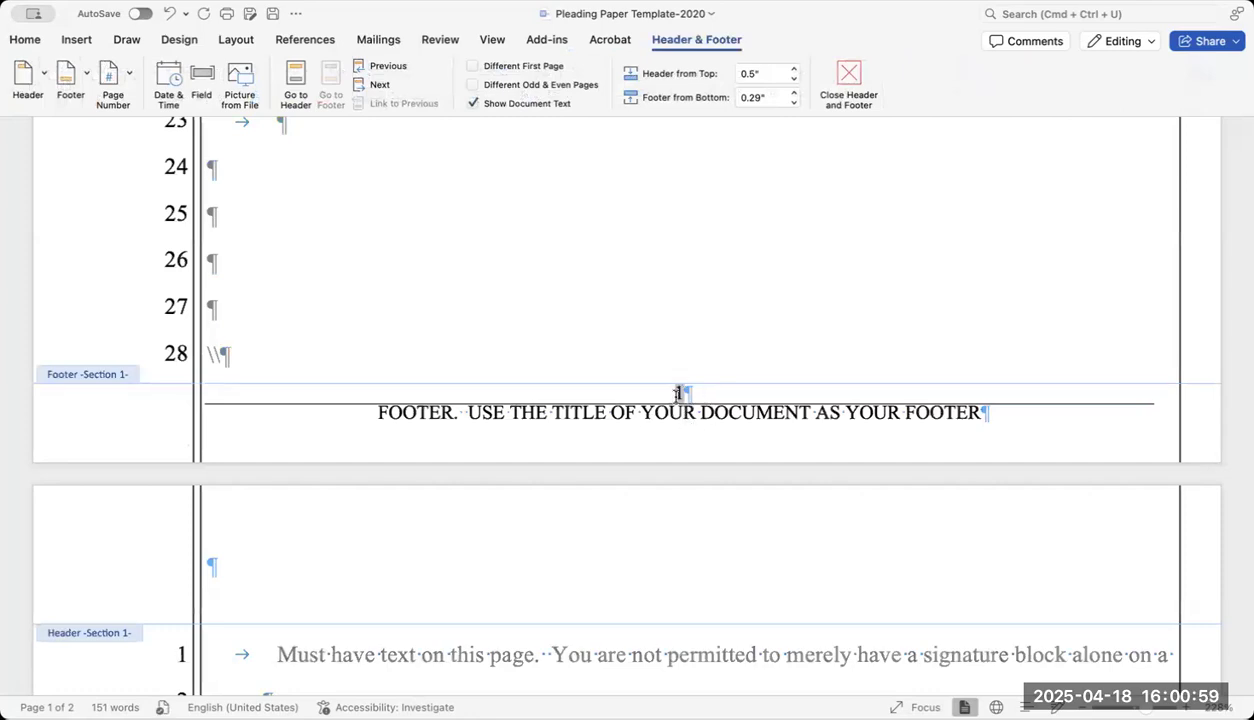
left_click(677, 393)
left_click_drag(378, 413, 975, 414)
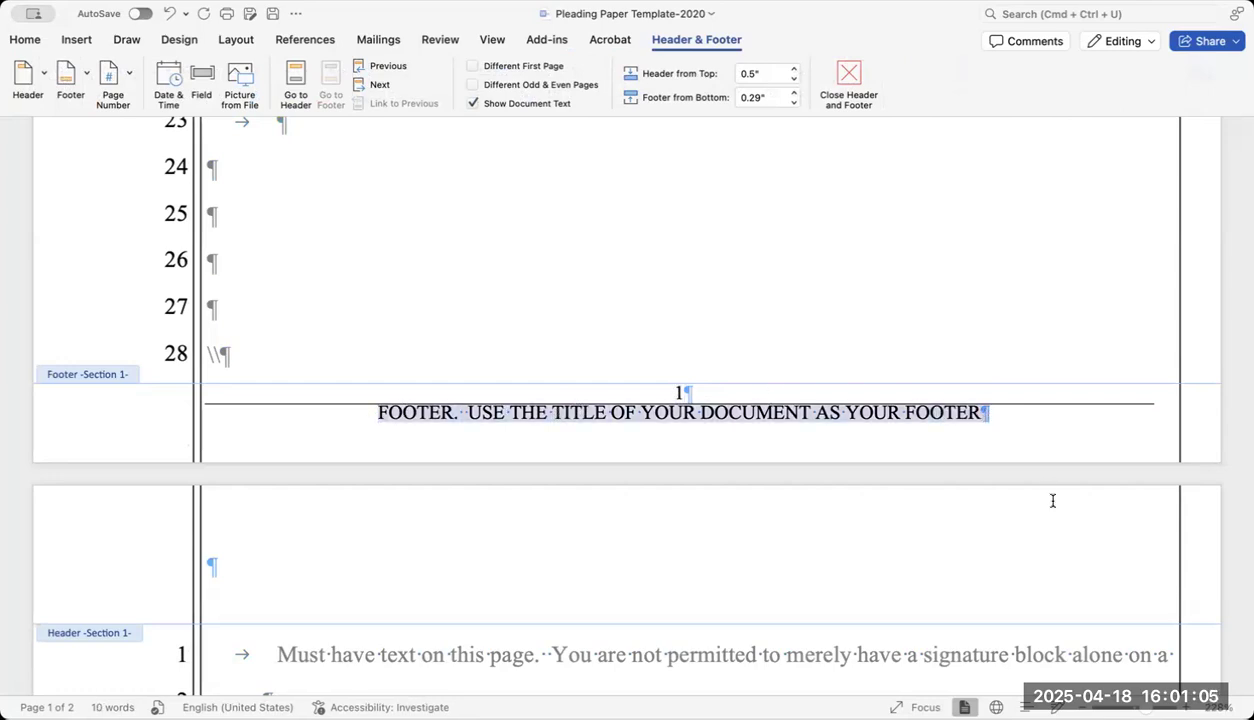
type("COMPLA")
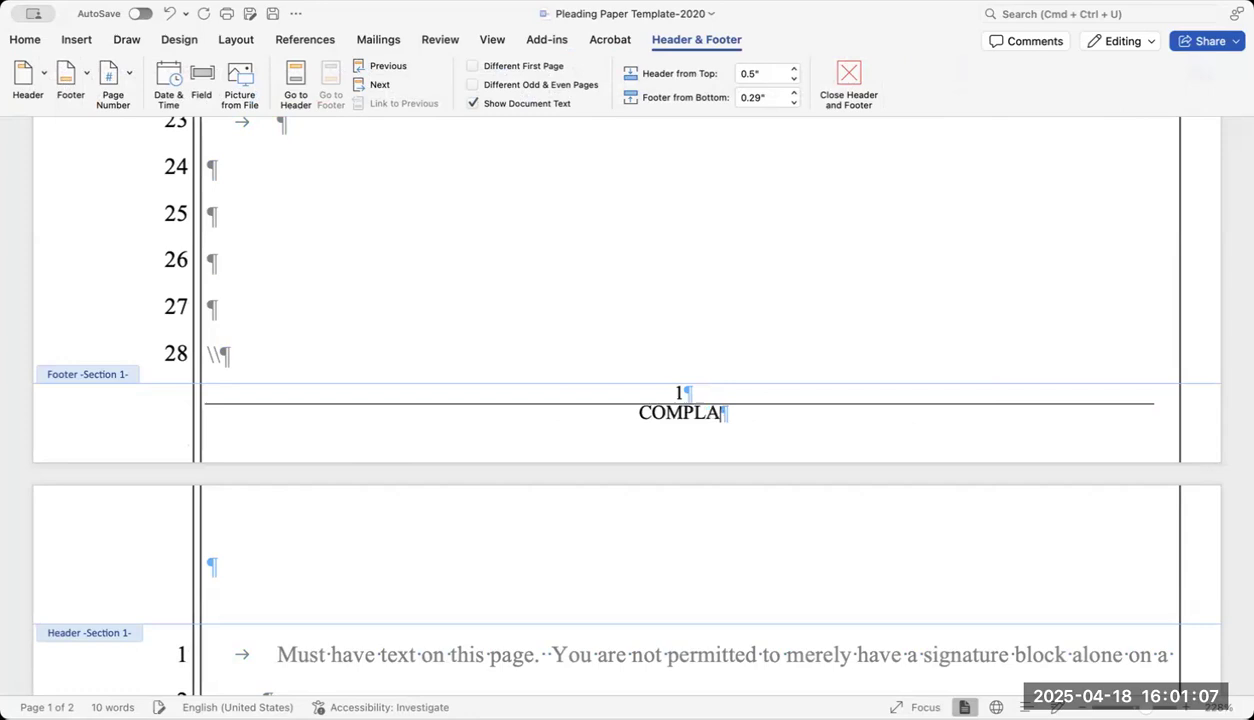
type("INT FOR ASSAUL")
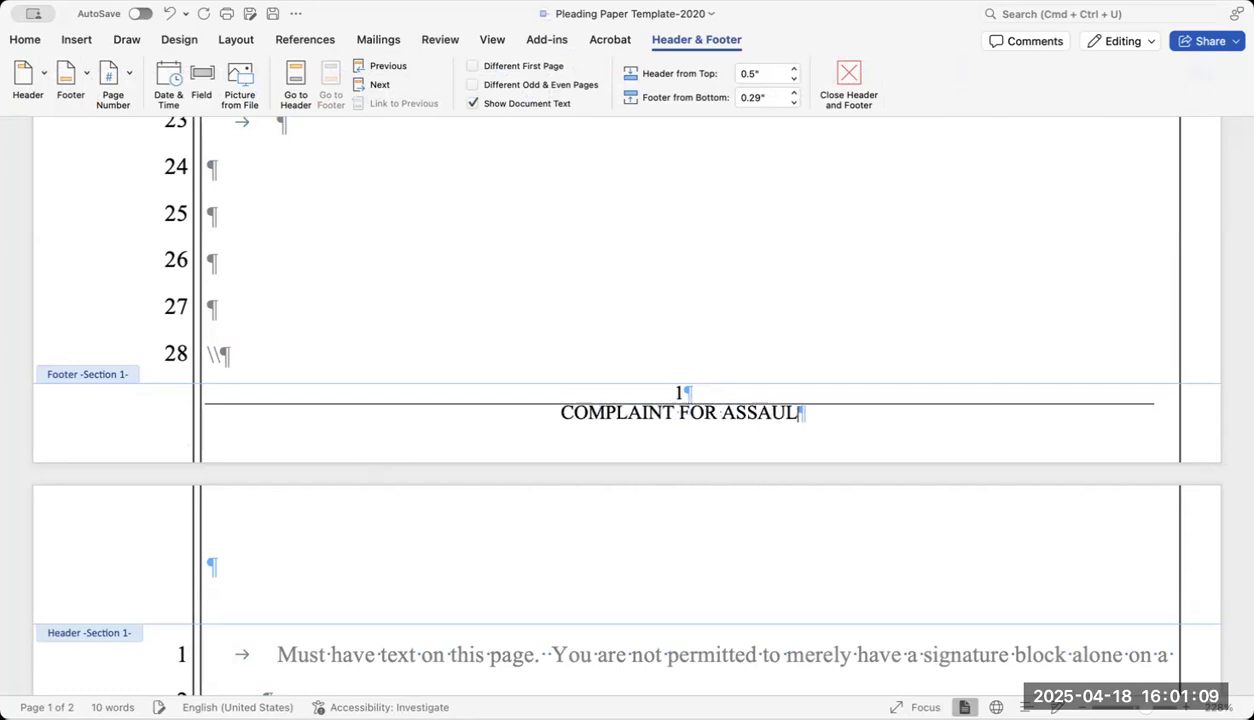
type("T AND BATTERY")
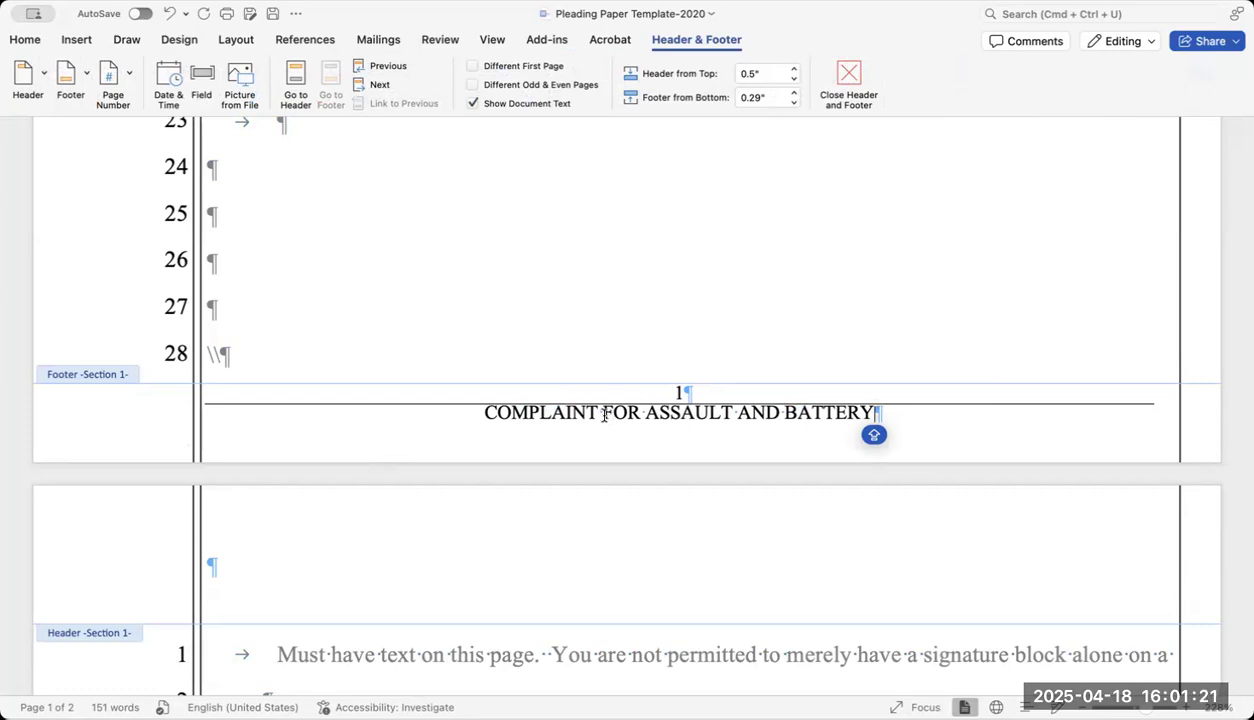
scroll(603, 418, "up", 2)
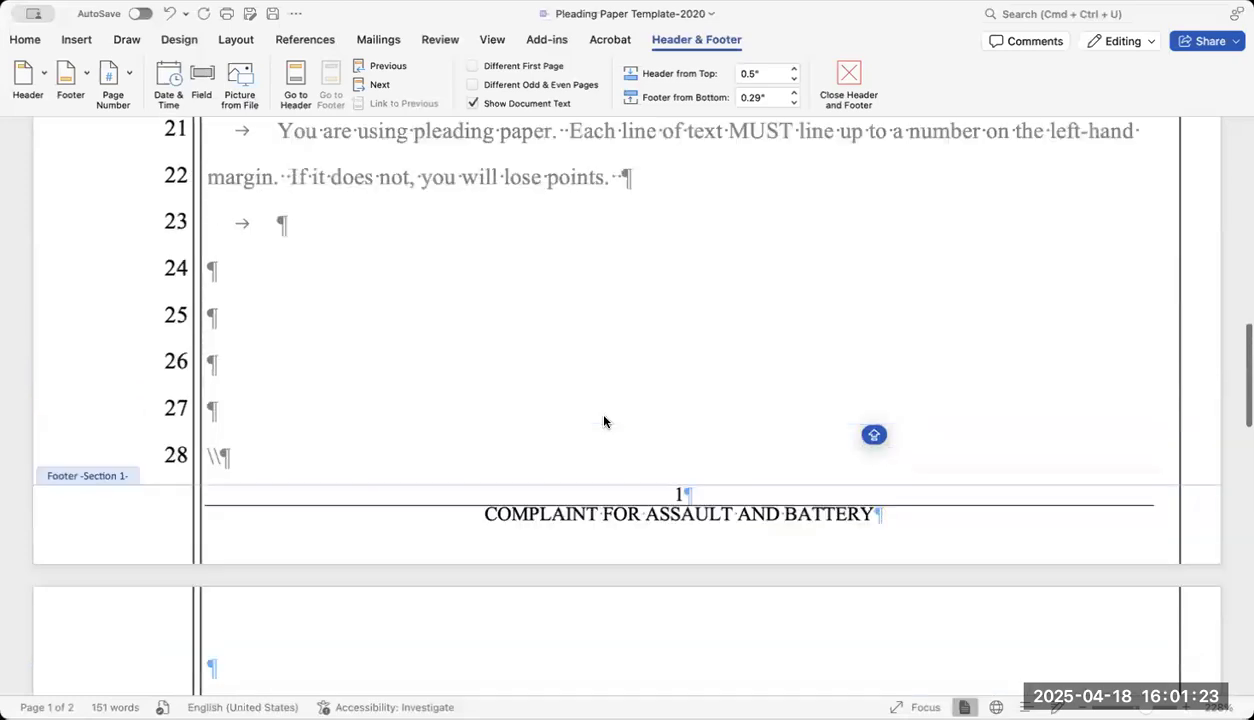
Close the footer and confirm the complaint-title footer appears at the bottom of both pleading pages.
scroll(603, 421, "up", 5)
scroll(603, 418, "up", 6)
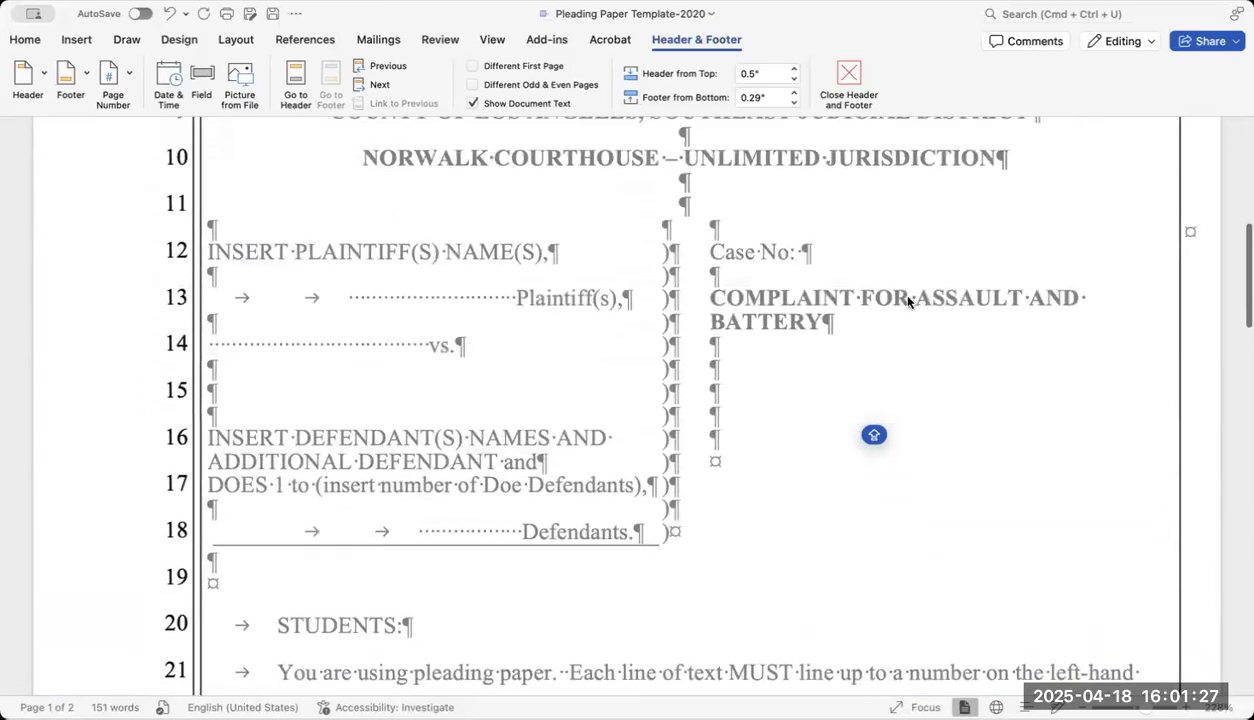
scroll(897, 308, "down", 1)
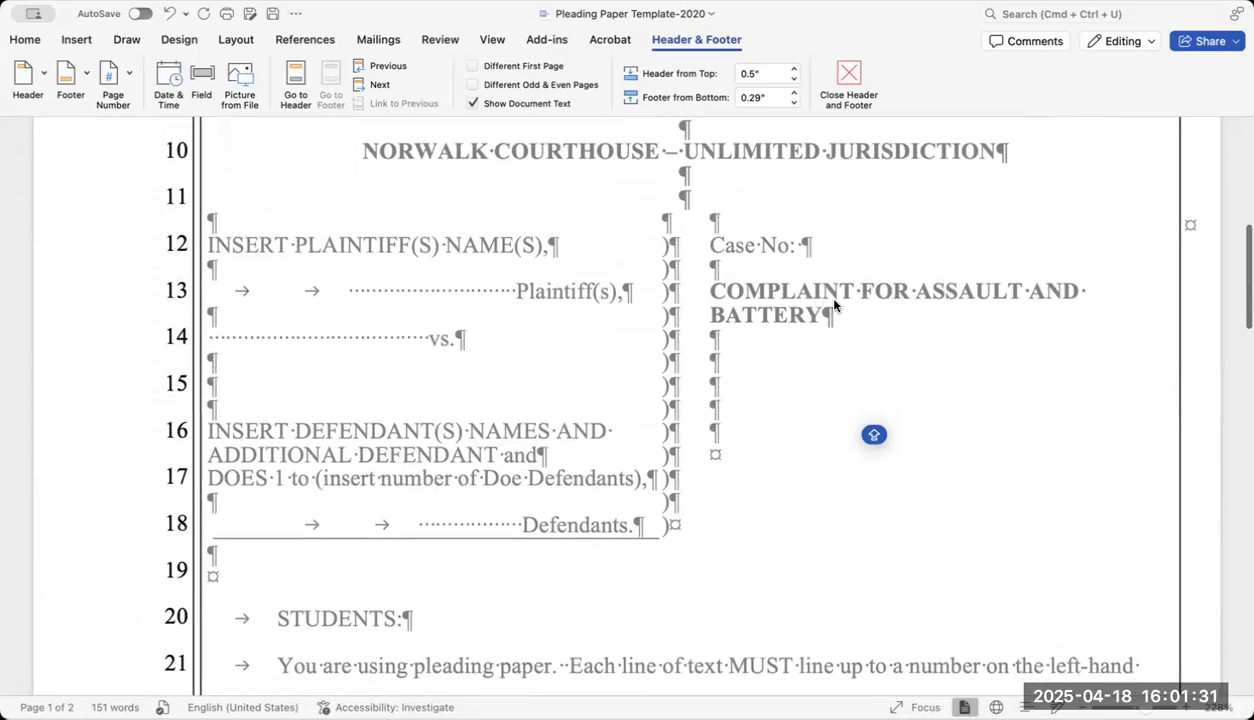
scroll(835, 305, "down", 8)
scroll(835, 305, "down", 2)
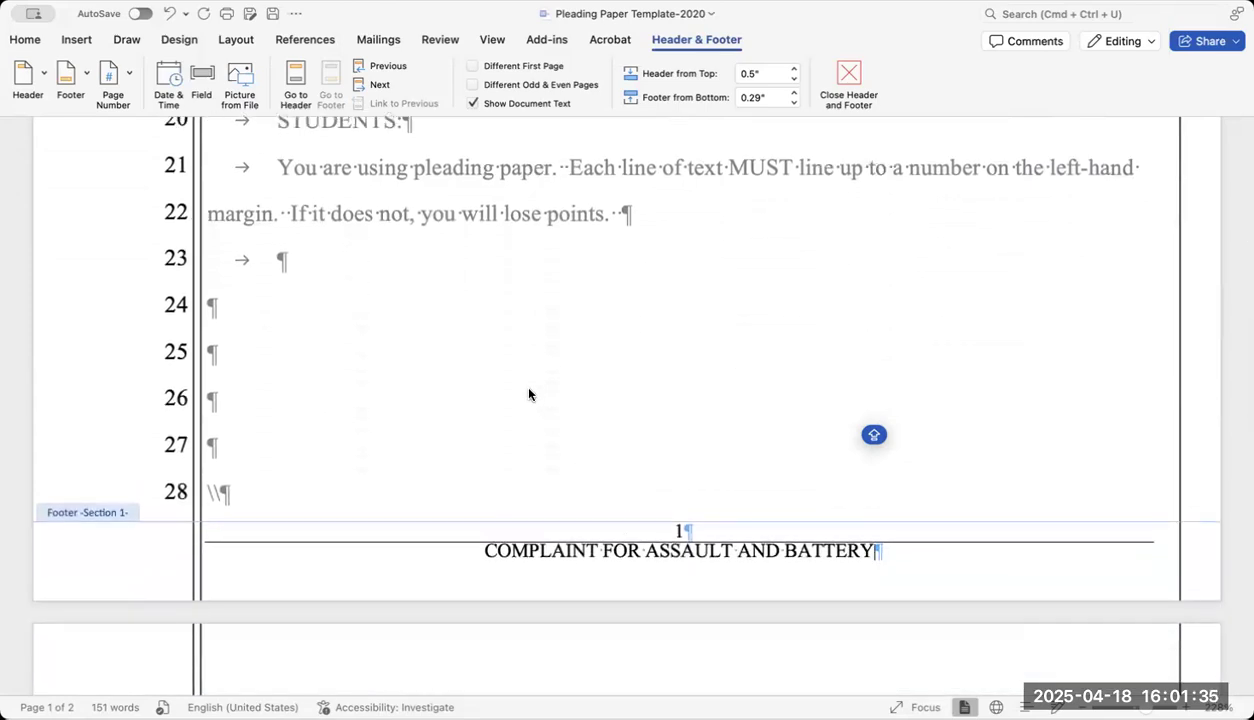
double_click(525, 343)
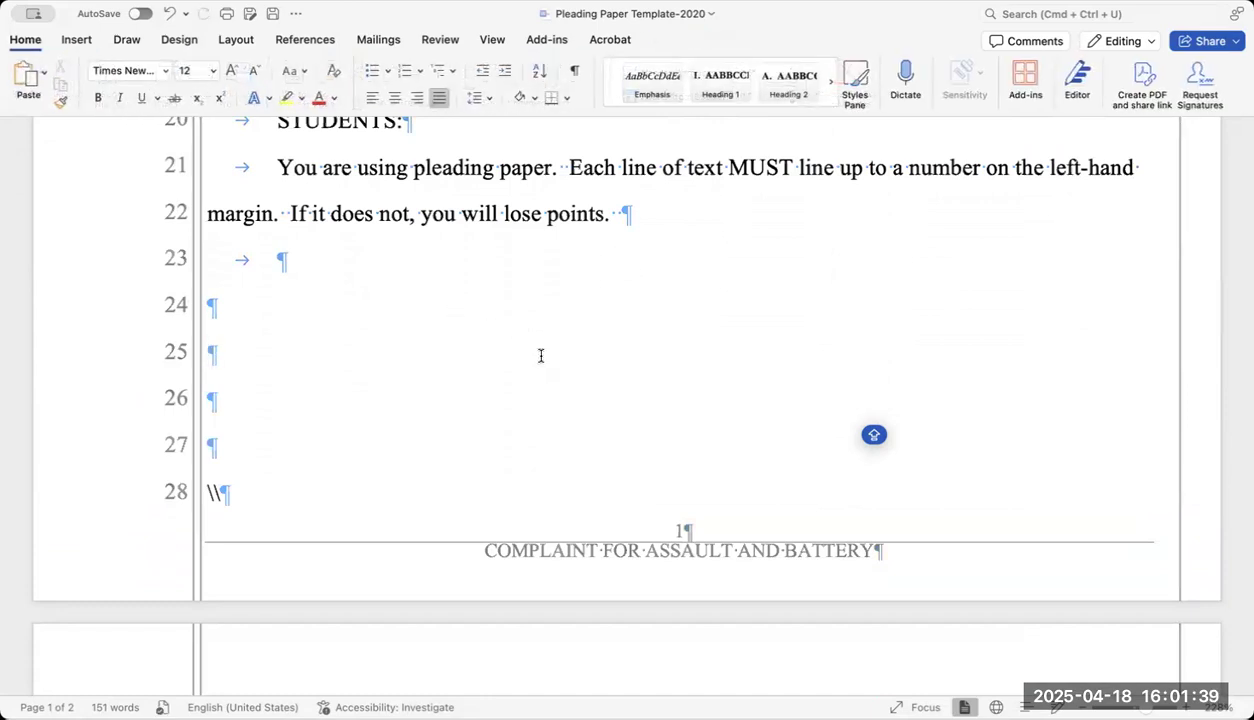
scroll(540, 356, "down", 5)
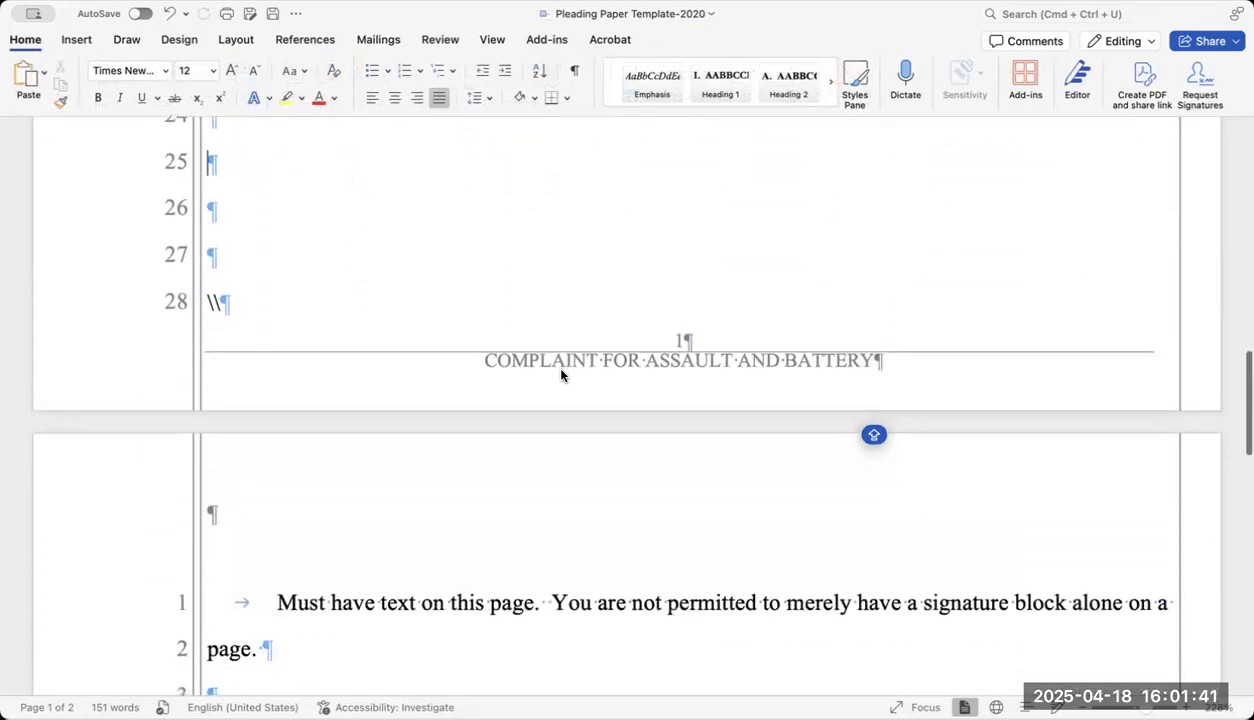
scroll(561, 370, "down", 10)
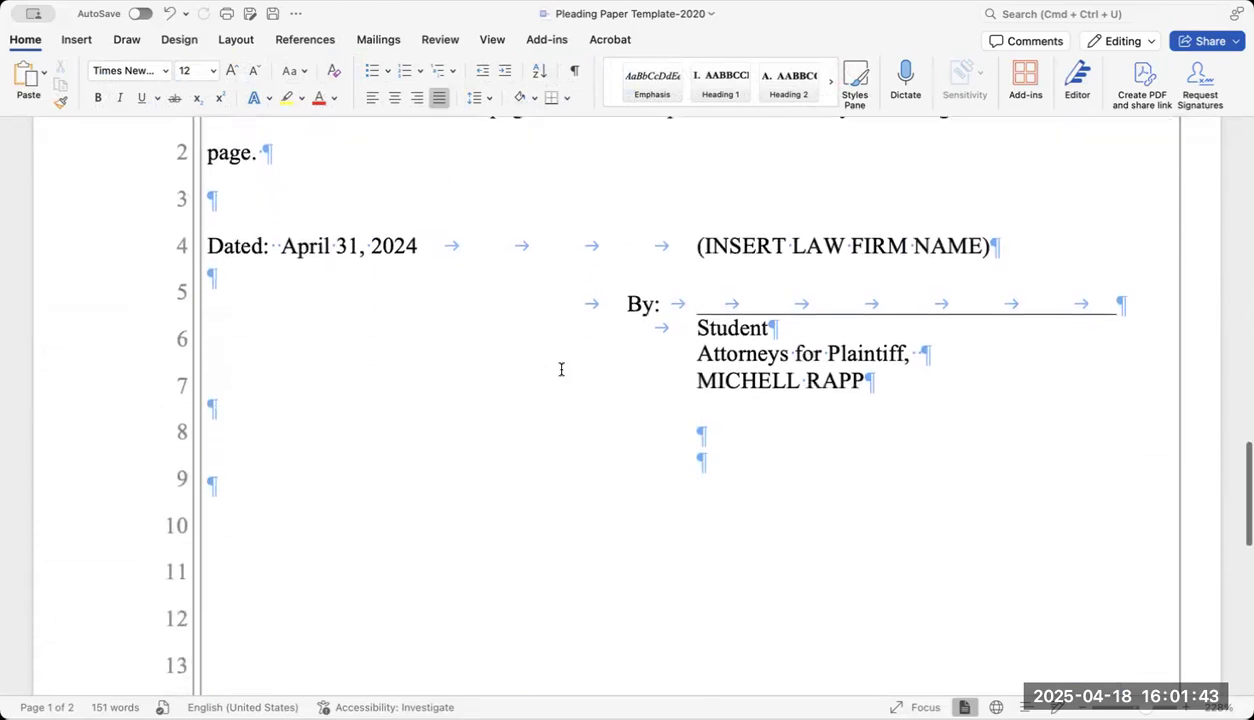
scroll(561, 370, "down", 3)
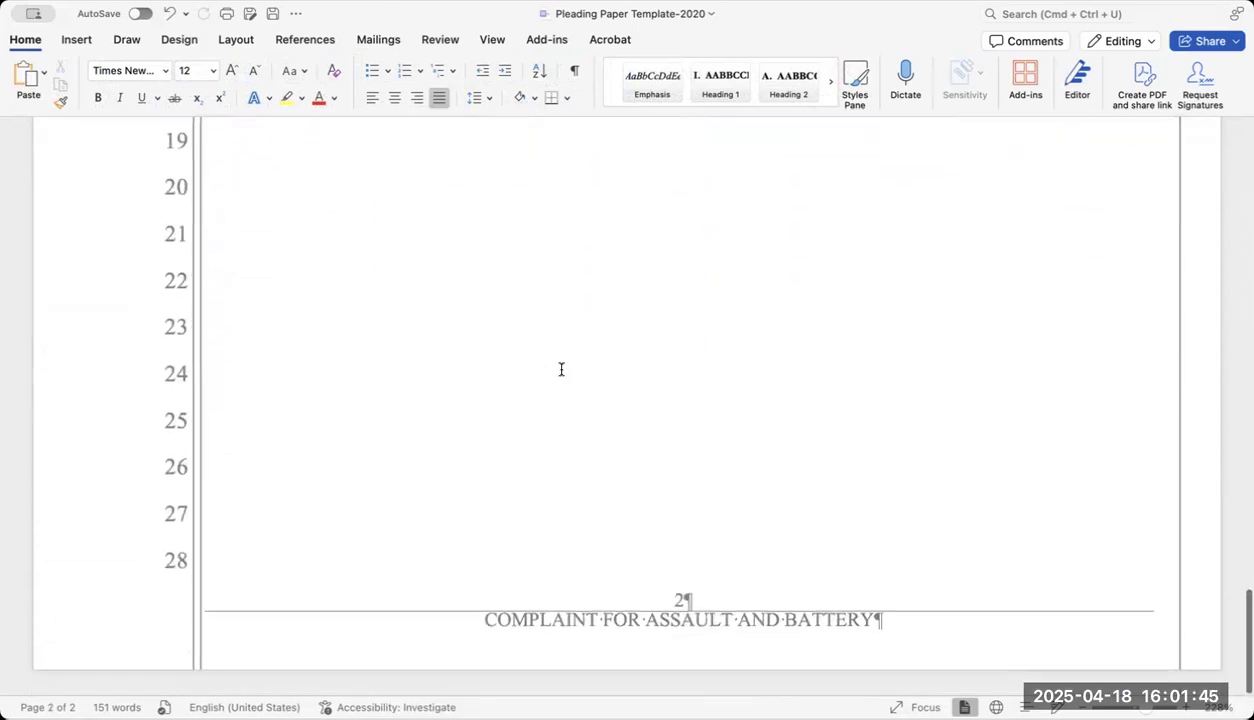
scroll(561, 370, "up", 5)
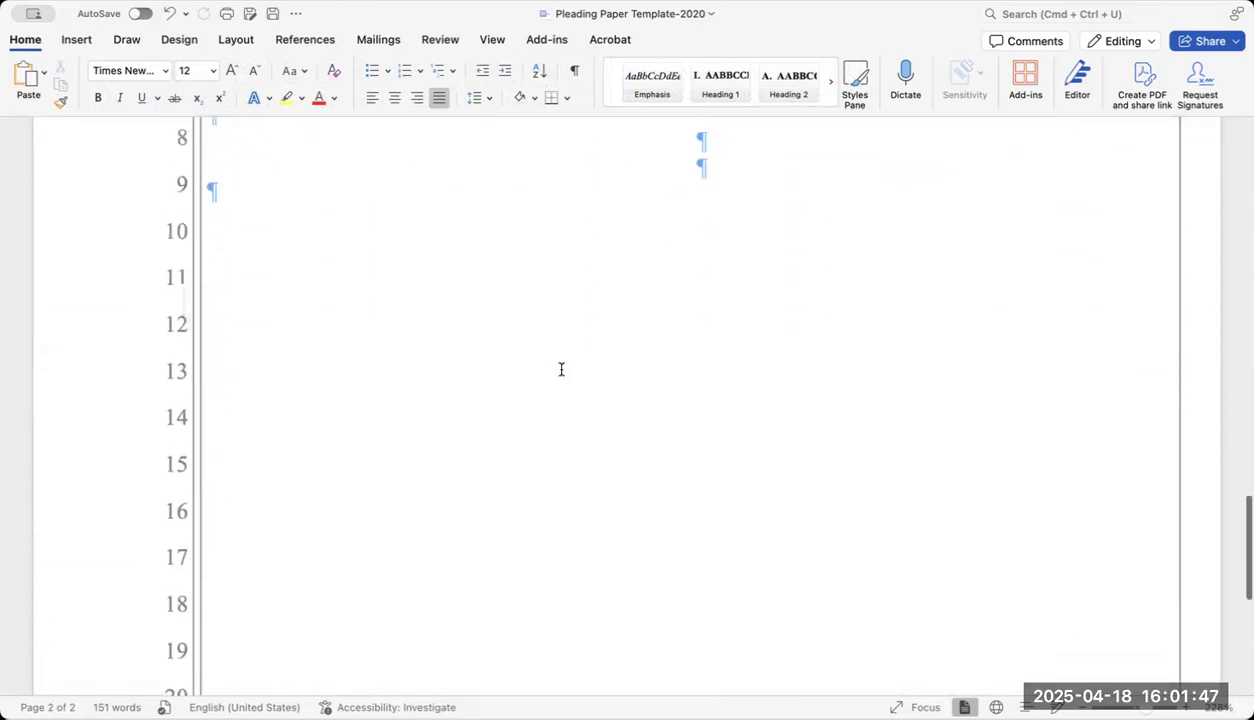
scroll(561, 370, "up", 15)
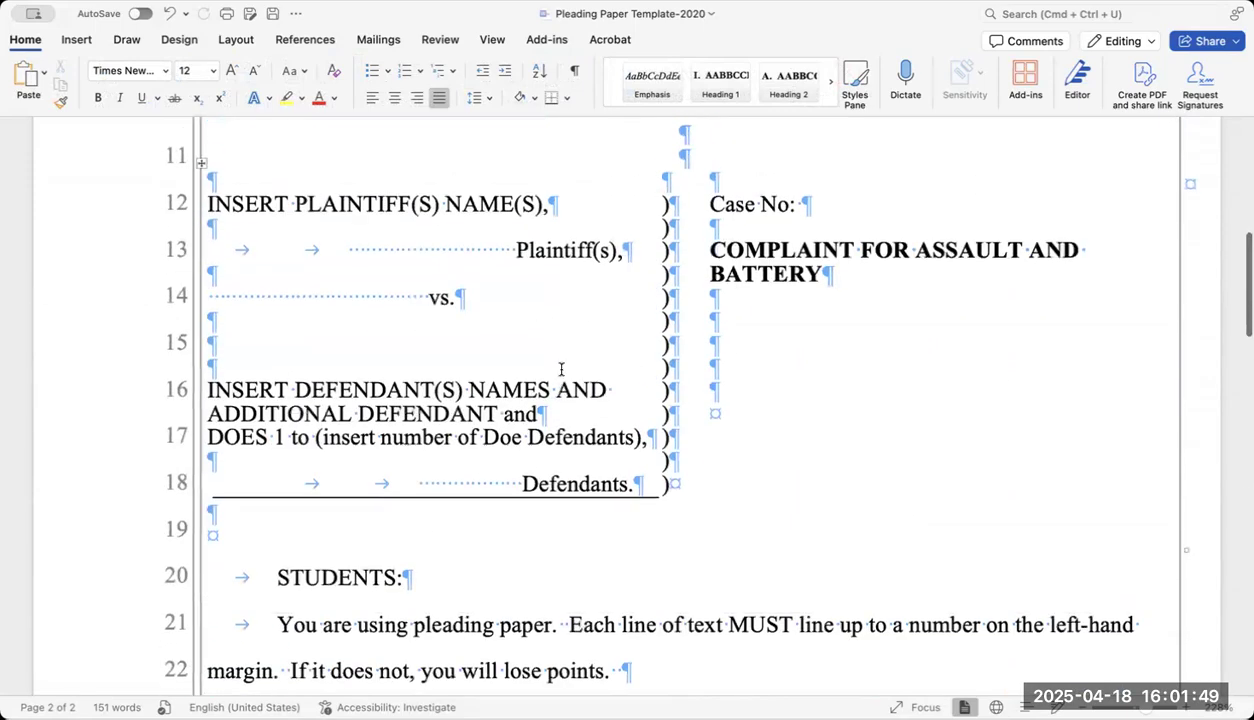